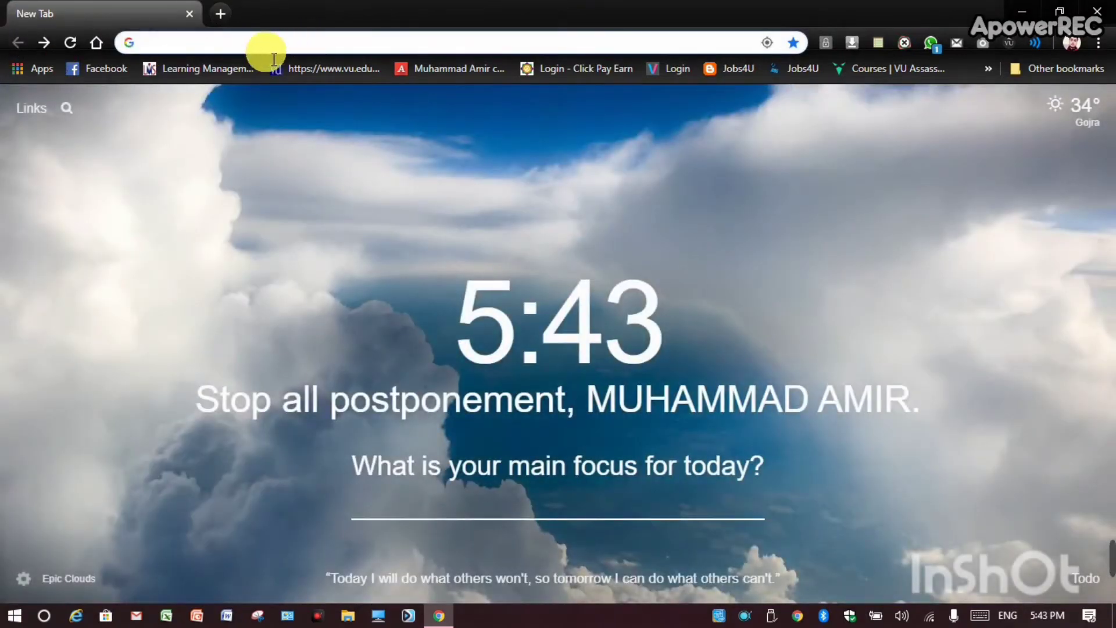
- Open the website zeebucks.com in the current browser tab
type("zee")
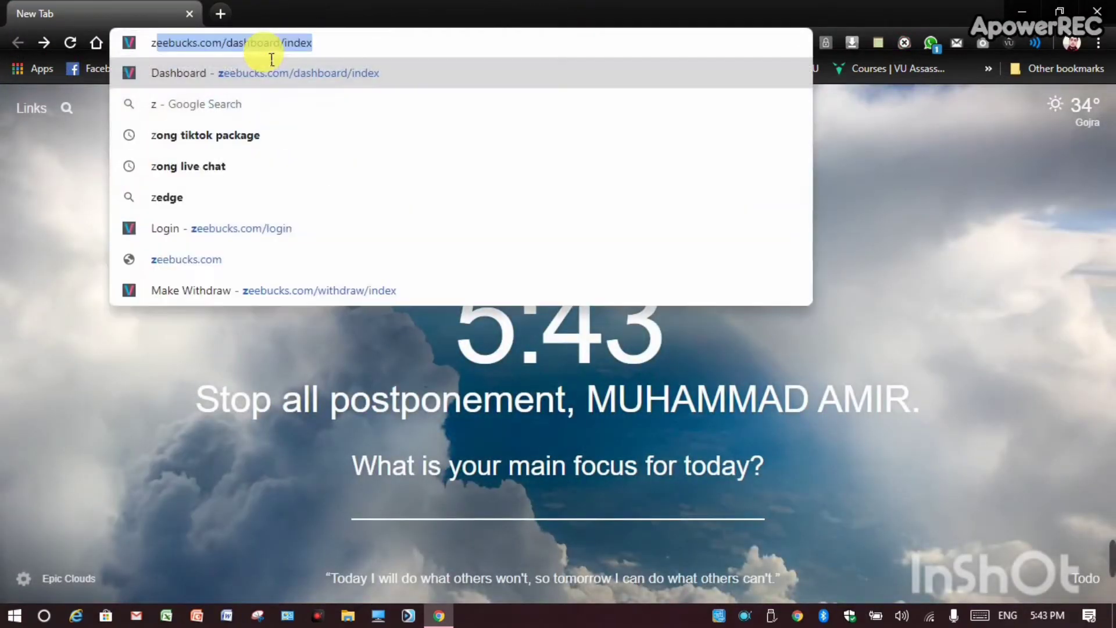
type("bi")
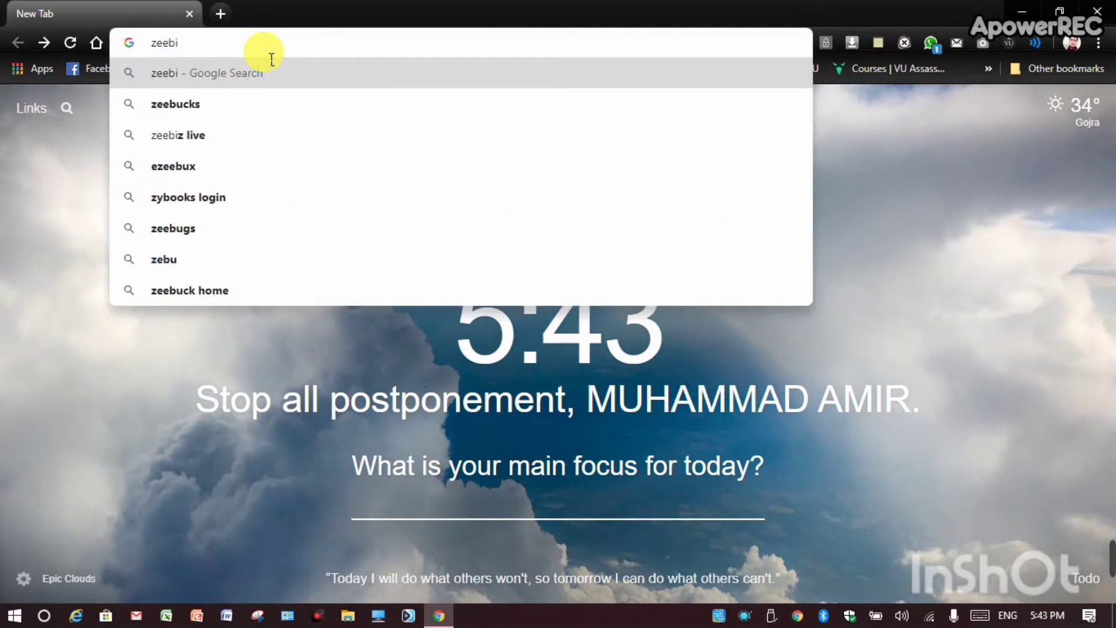
key("BackSpace")
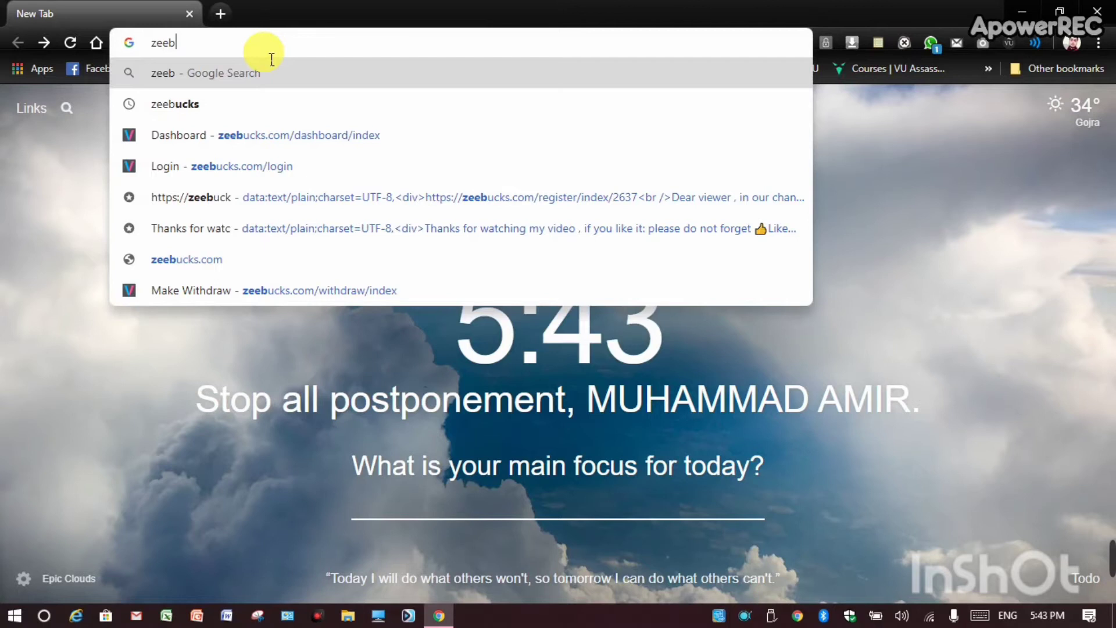
type("cusk")
key("BackSpace")
type("ucks ")
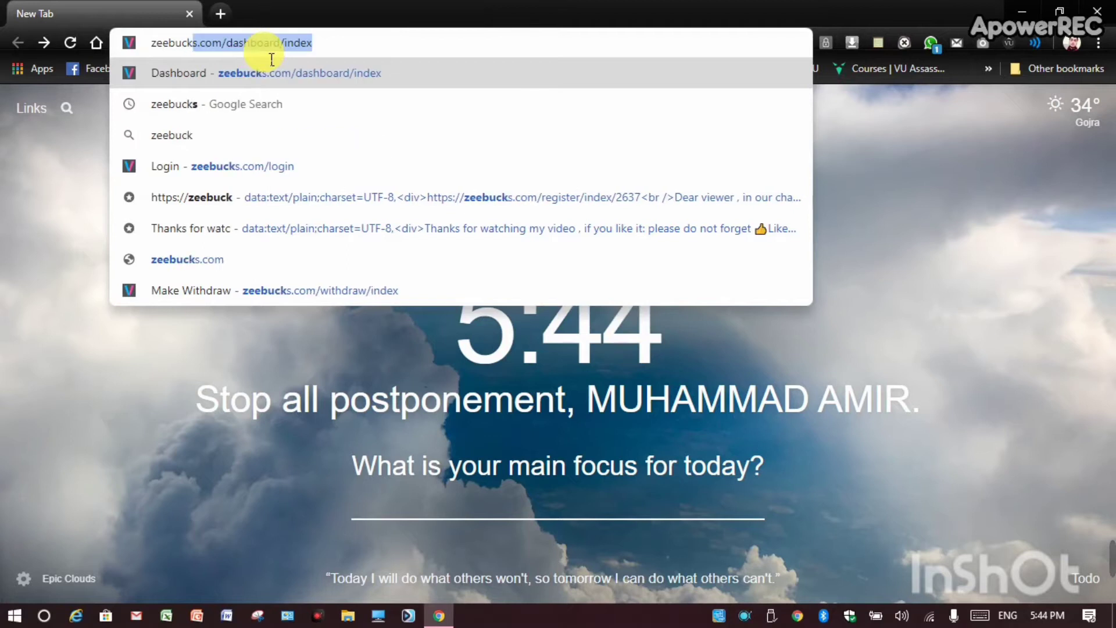
type(".com")
key("Return")
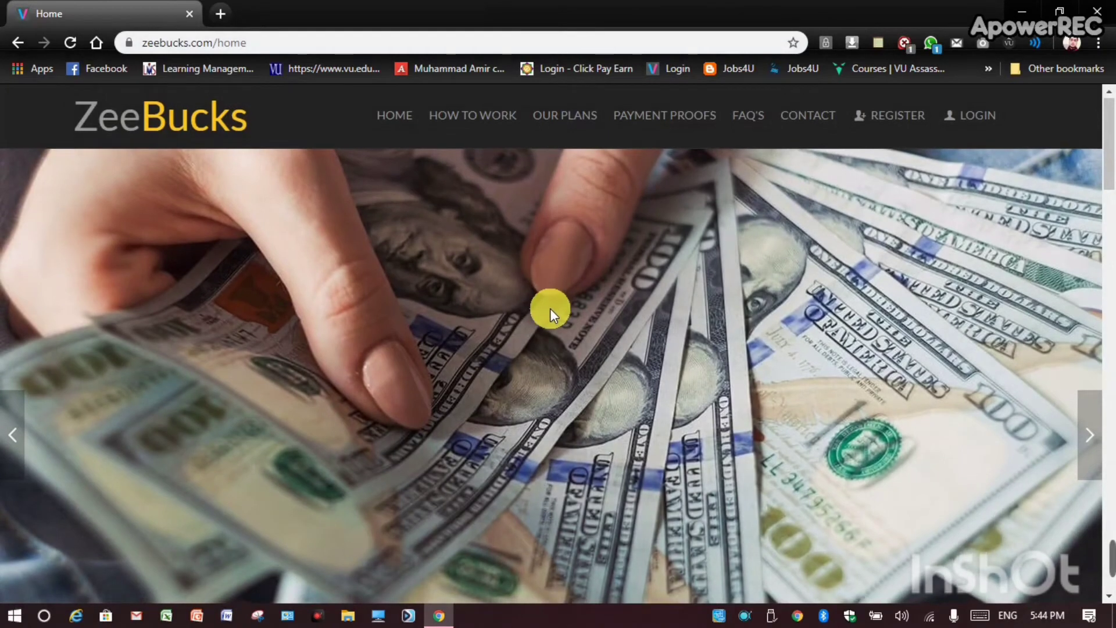
- Open the site's account registration page from the ZeeBucks home page
scroll(549, 308, "down", 5)
scroll(549, 308, "up", 6)
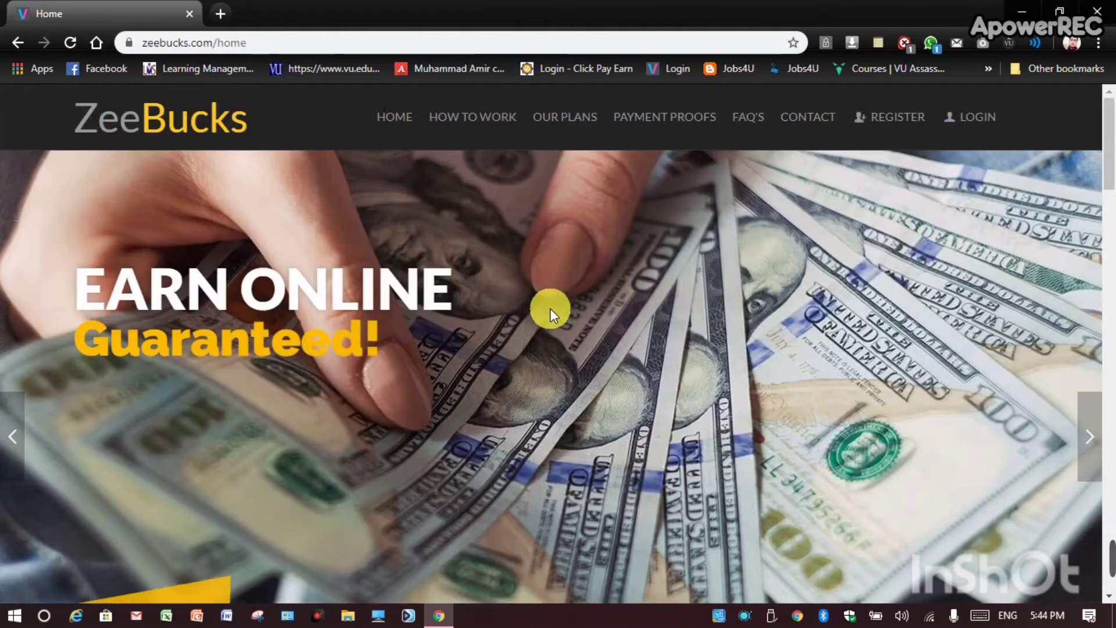
left_click(913, 119)
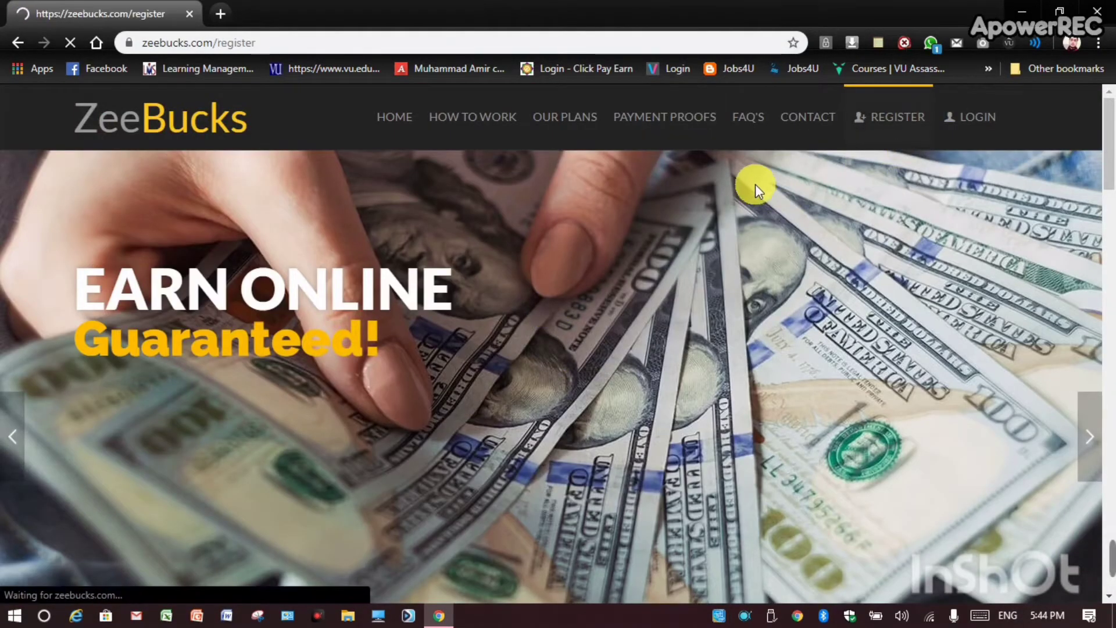
scroll(553, 378, "down", 4)
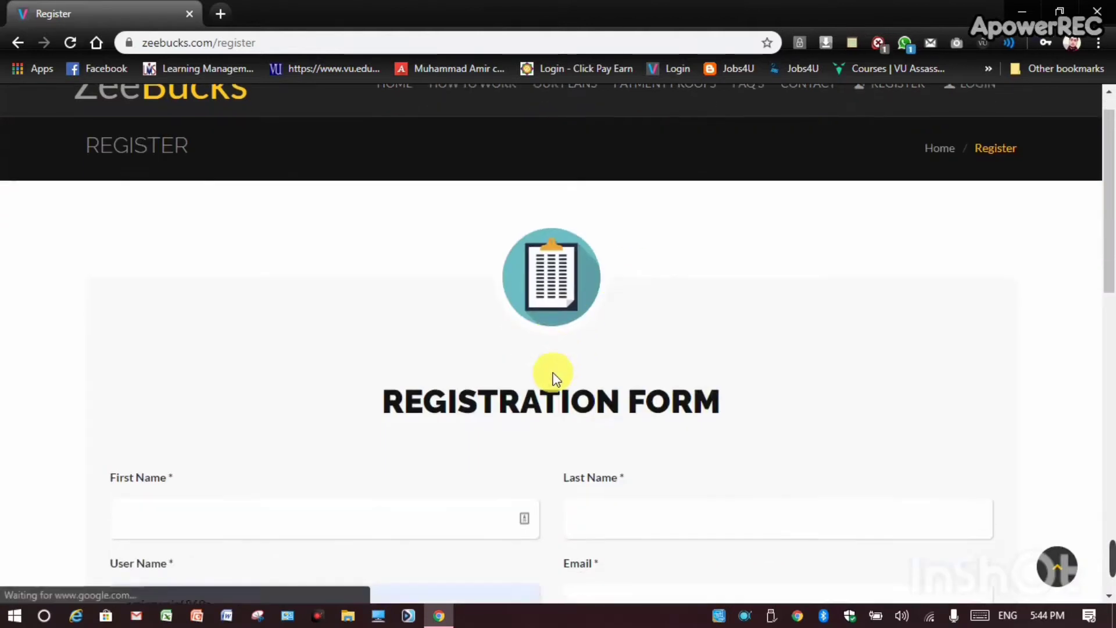
scroll(374, 267, "up", 3)
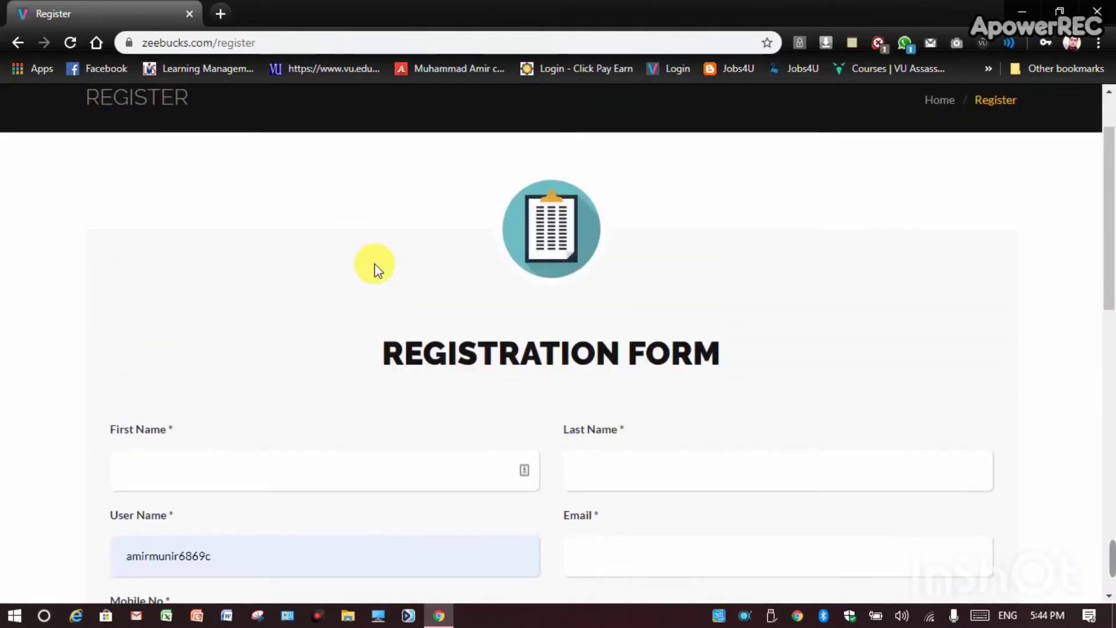
scroll(370, 273, "up", 2)
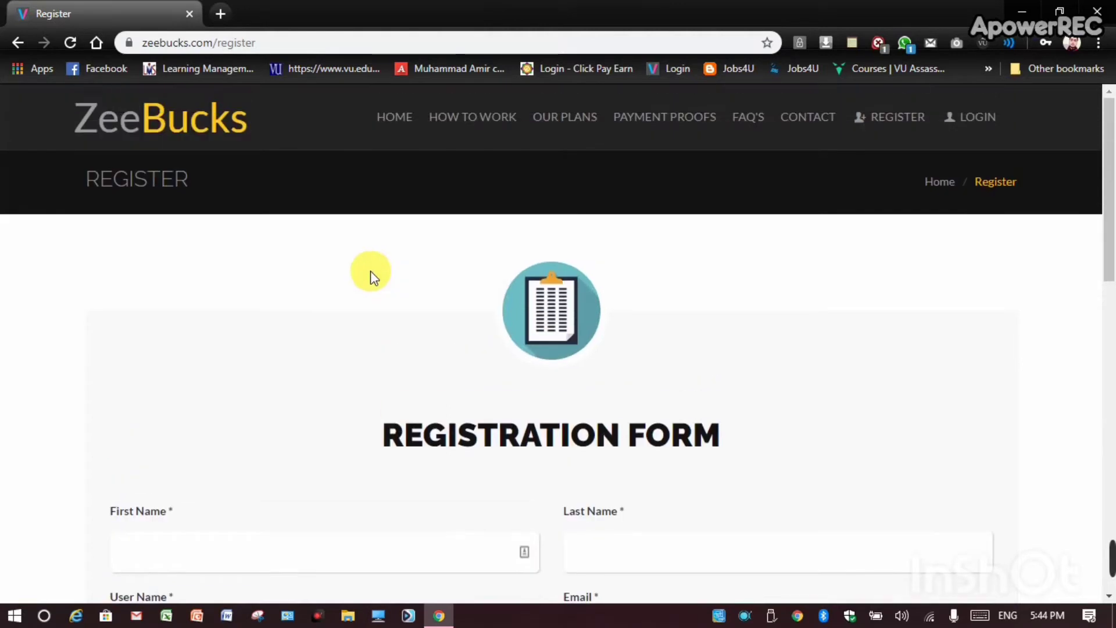
- Examine the First Name, Last Name and User Name fields of the registration form
scroll(383, 287, "down", 4)
left_click(252, 321)
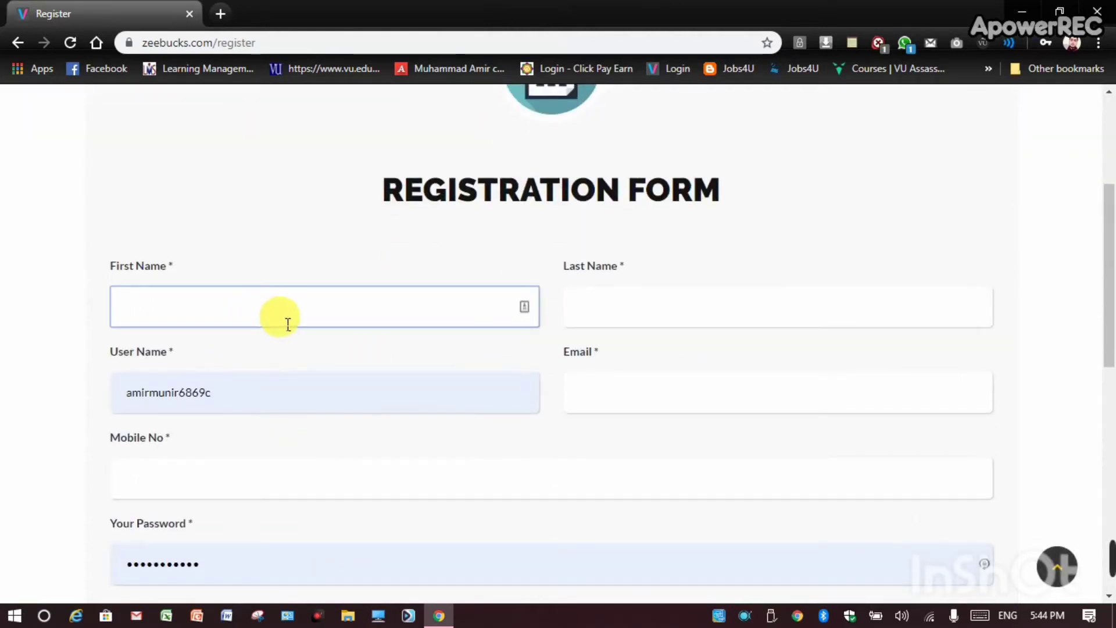
left_click(603, 305)
left_click(330, 302)
left_click(594, 301)
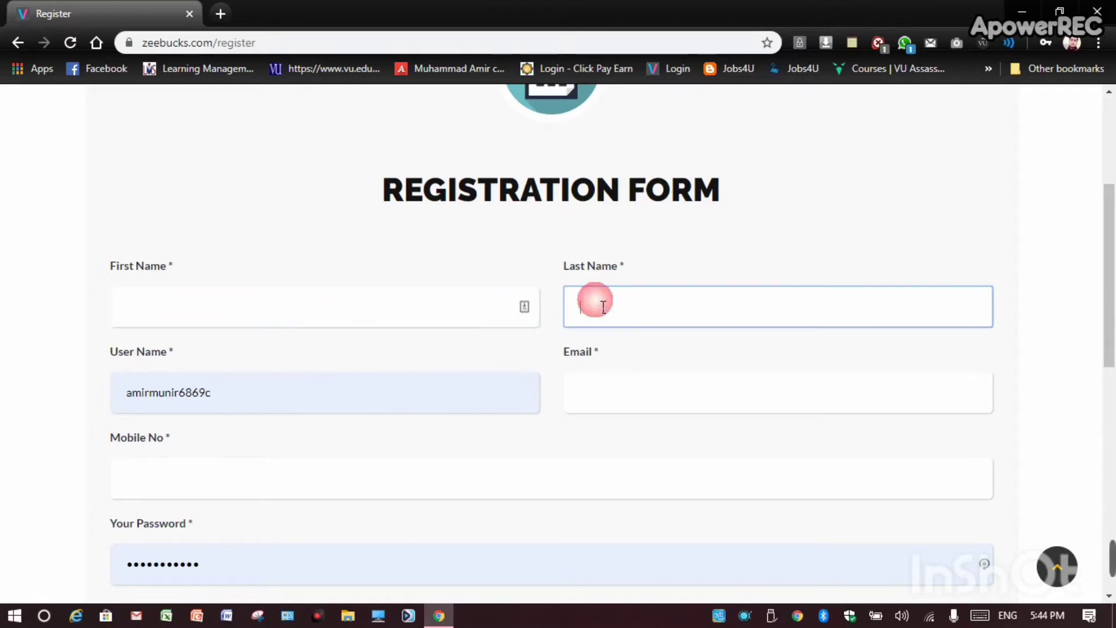
left_click(429, 299)
left_click(602, 302)
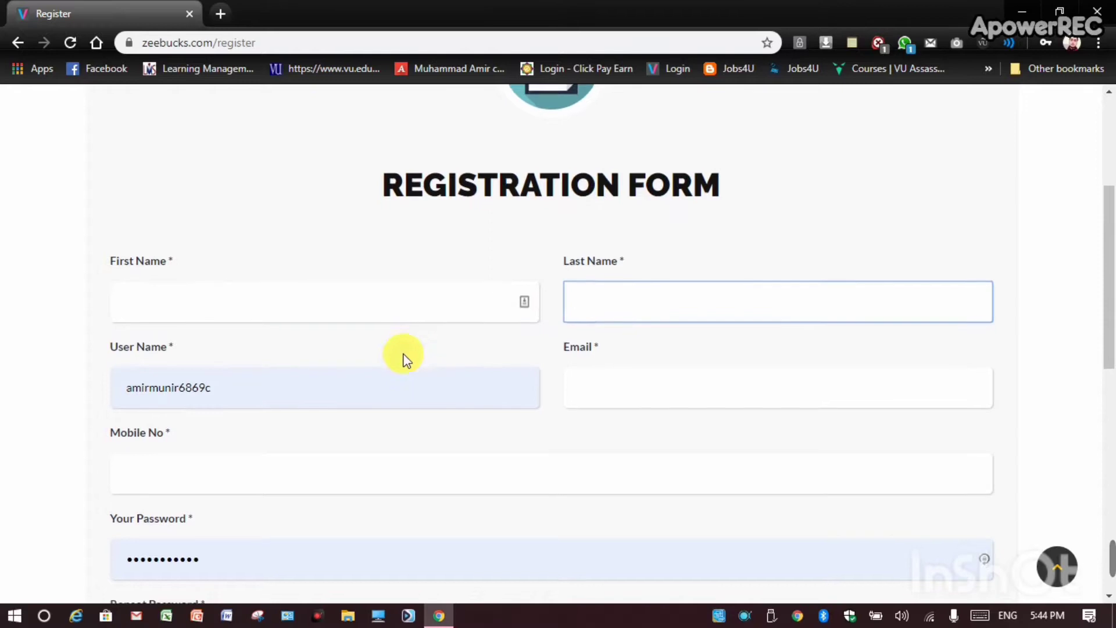
scroll(298, 294, "down", 1)
left_click(267, 324)
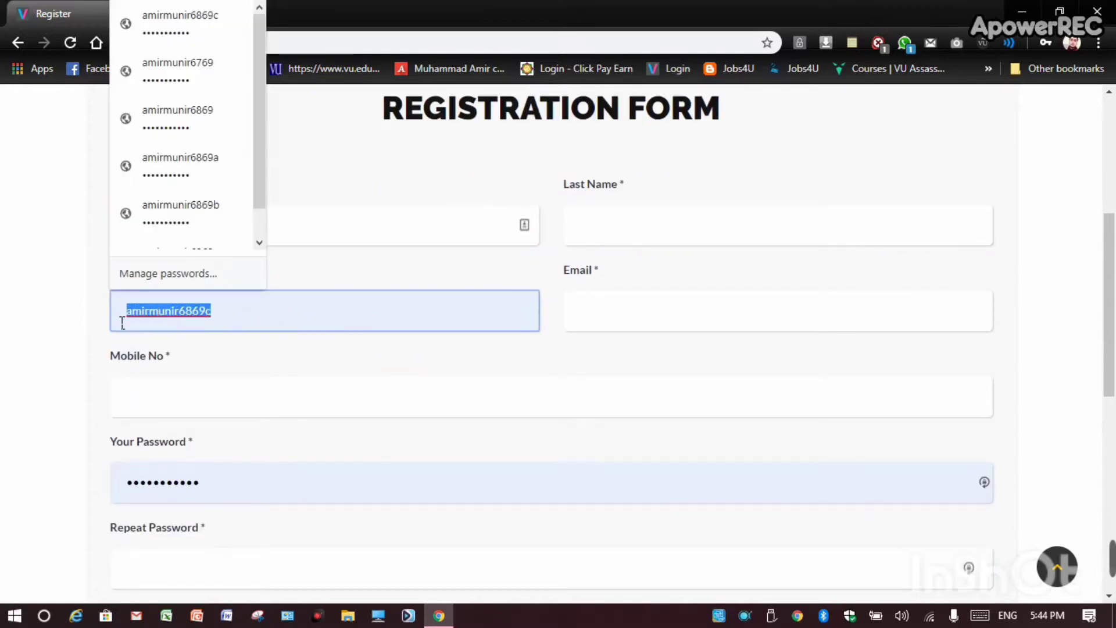
left_click(251, 326)
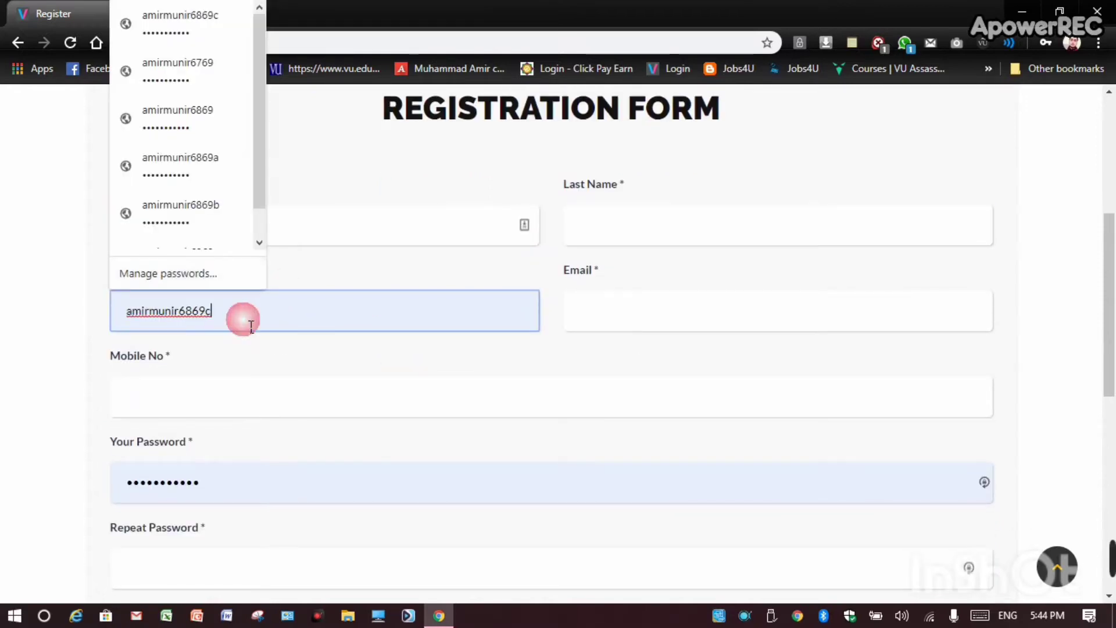
left_click(74, 313)
left_click_drag(206, 315, 181, 323)
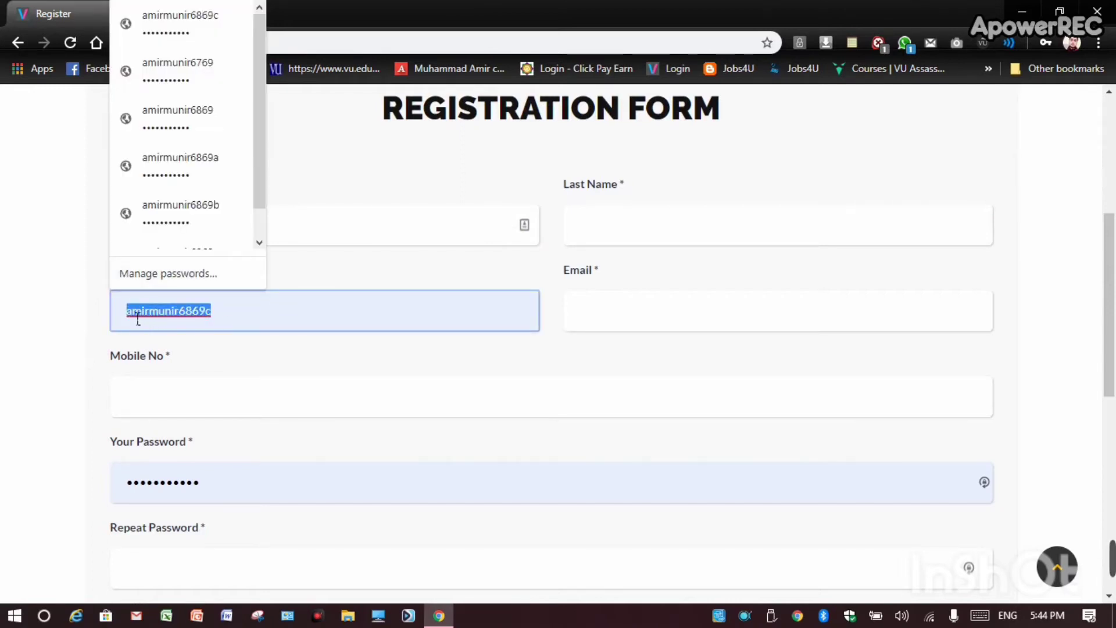
left_click(198, 321)
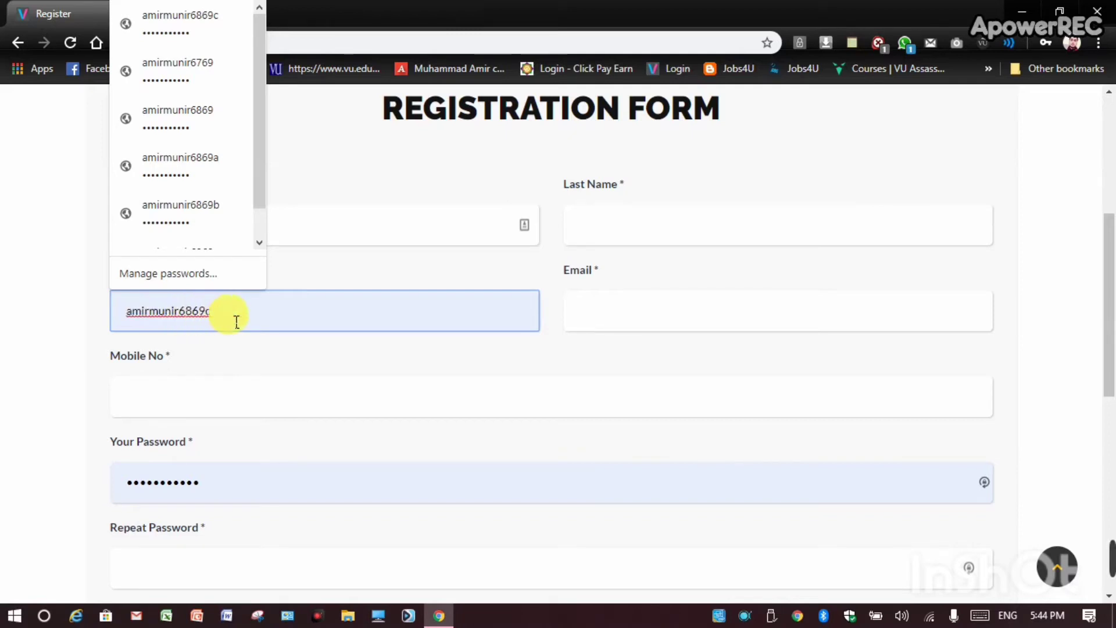
left_click_drag(237, 321, 116, 331)
left_click(169, 314)
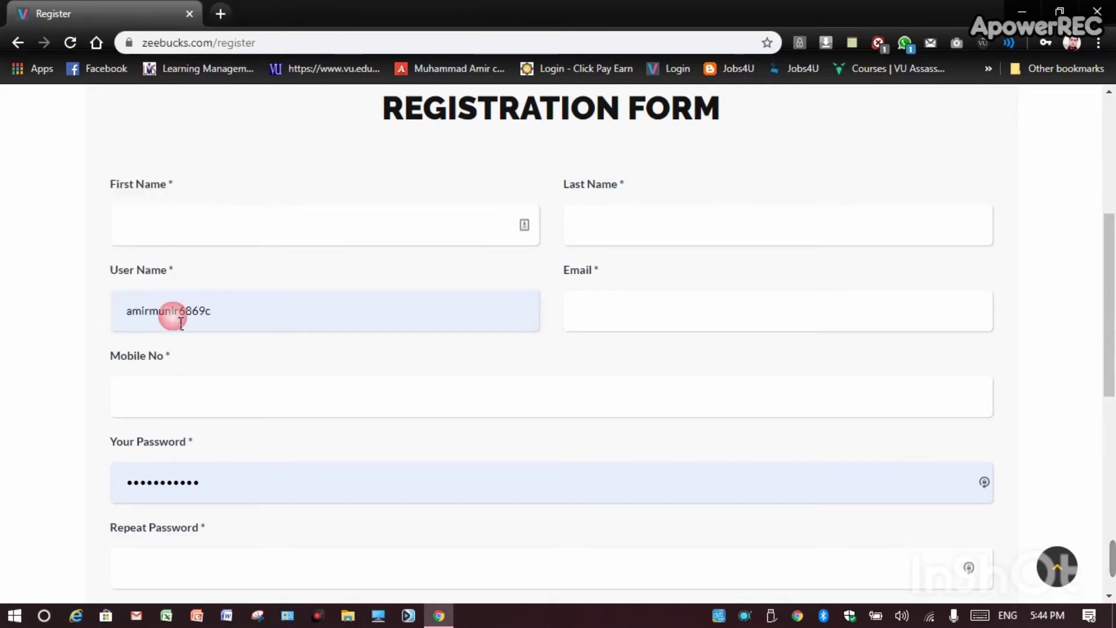
left_click(274, 325)
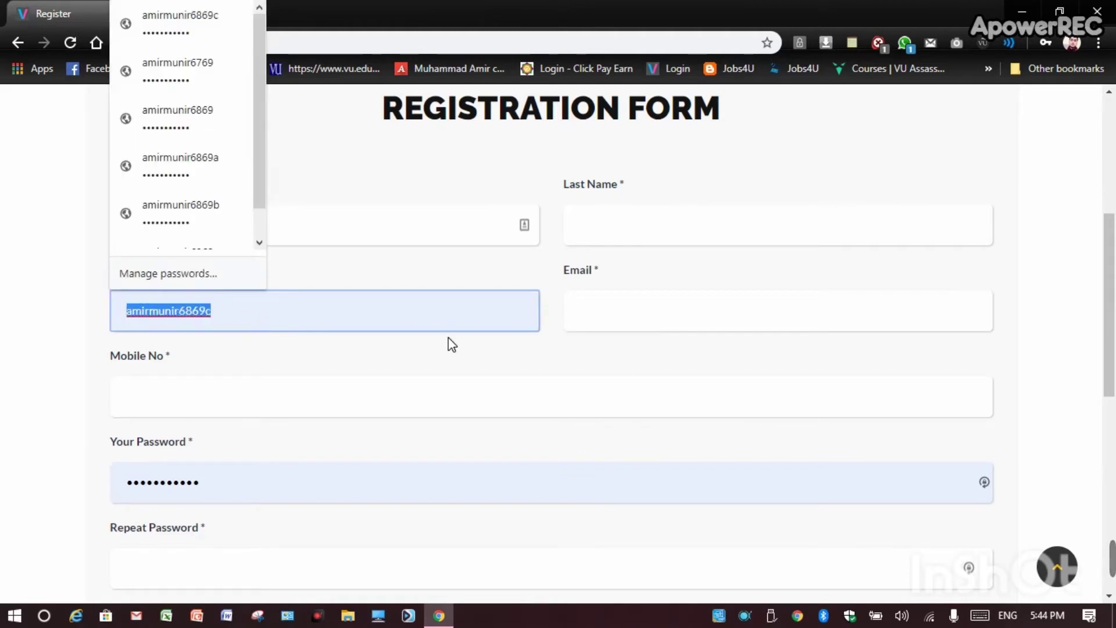
- Examine the Email, Mobile No, password, gender and Referral ID fields of the registration form
left_click(664, 312)
scroll(438, 344, "down", 1)
left_click(262, 323)
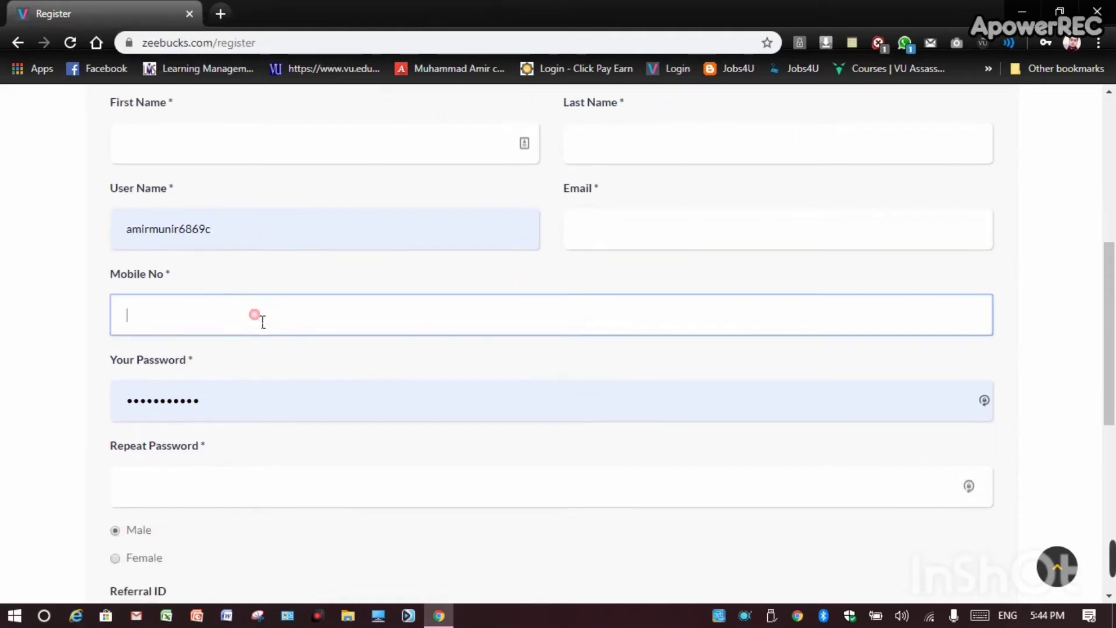
scroll(262, 319, "down", 1)
left_click(282, 241)
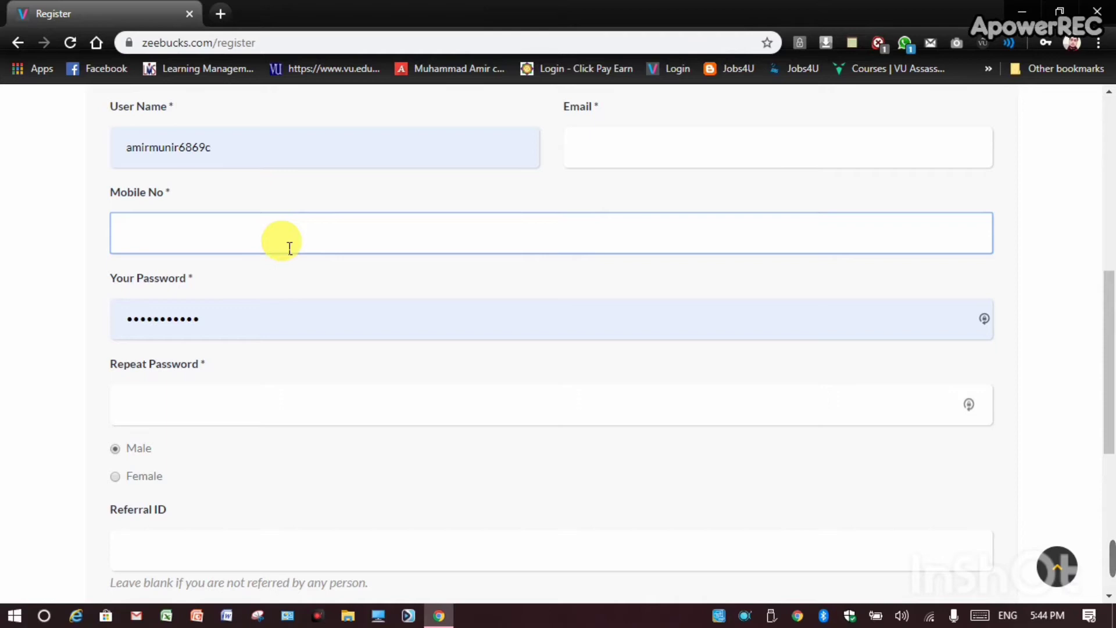
scroll(288, 245, "down", 1)
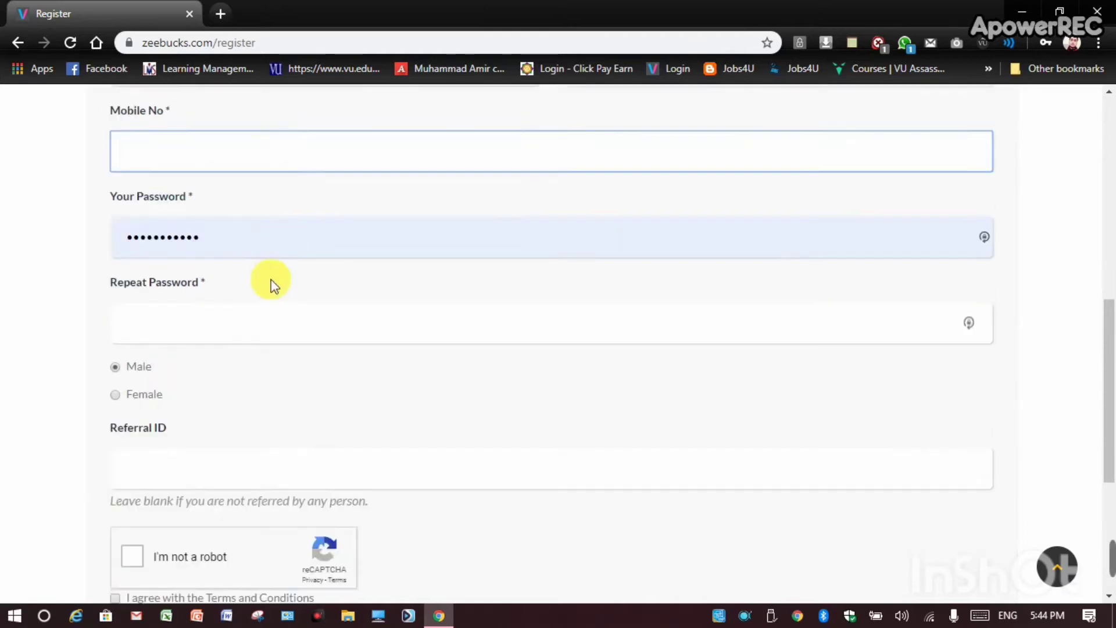
left_click(284, 253)
left_click(25, 302)
left_click(273, 334)
left_click(51, 352)
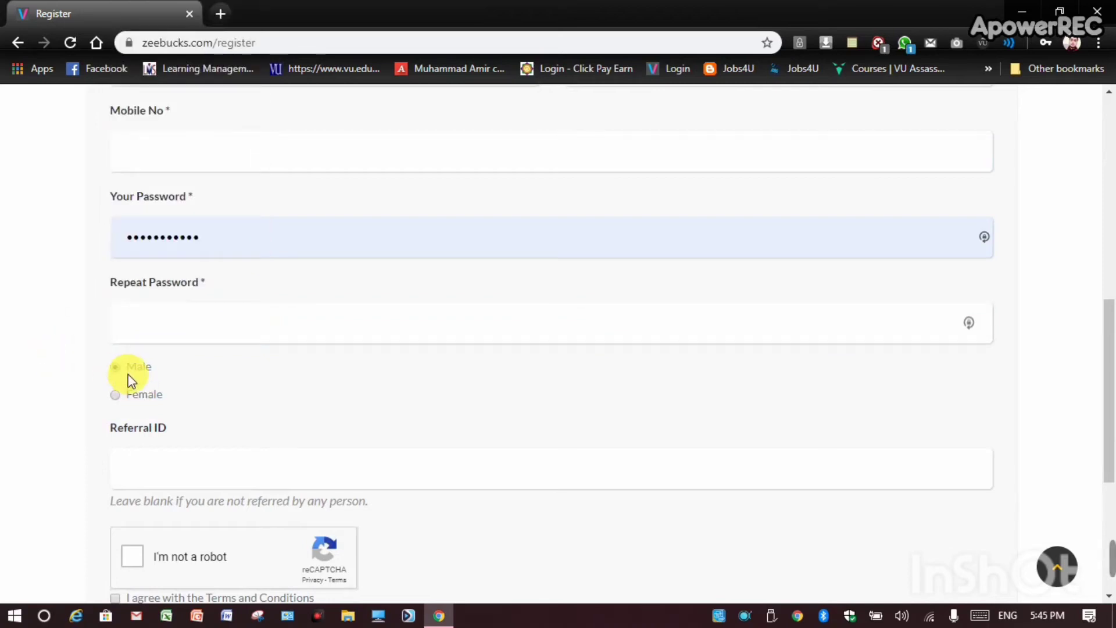
scroll(227, 376, "down", 1)
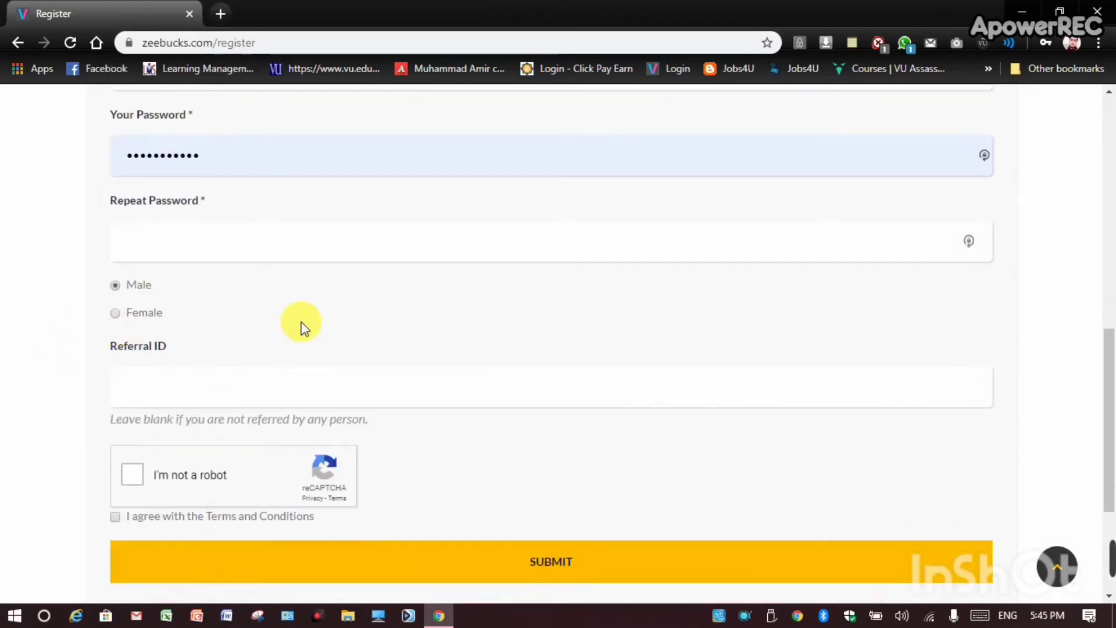
- Try to submit the registration form with the reCAPTCHA check completed and the Terms and Conditions accepted
scroll(305, 323, "down", 2)
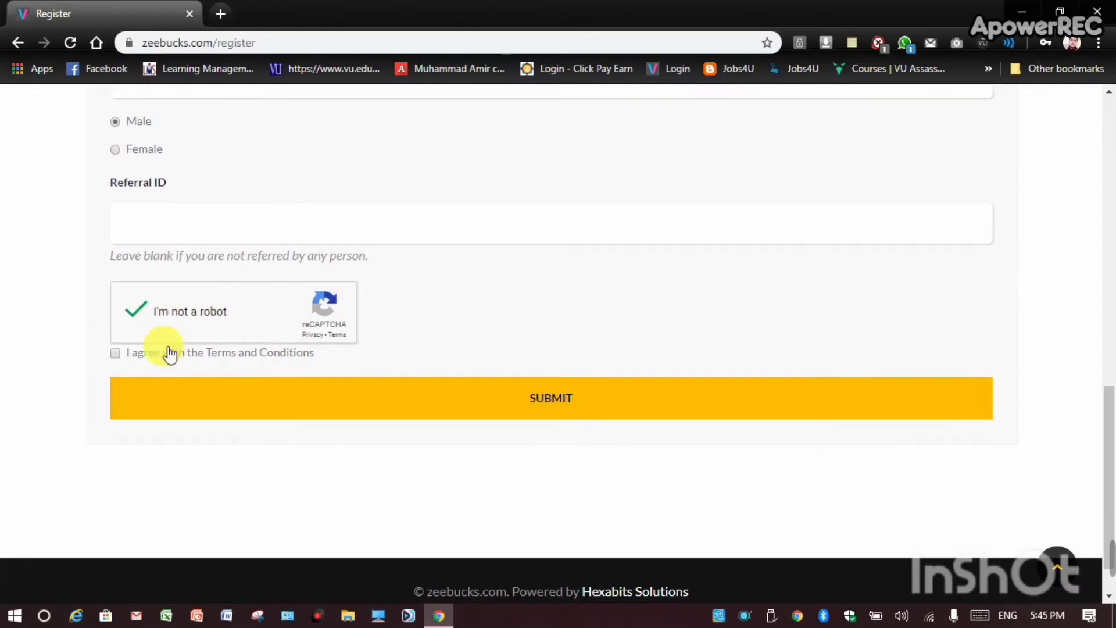
left_click(115, 354)
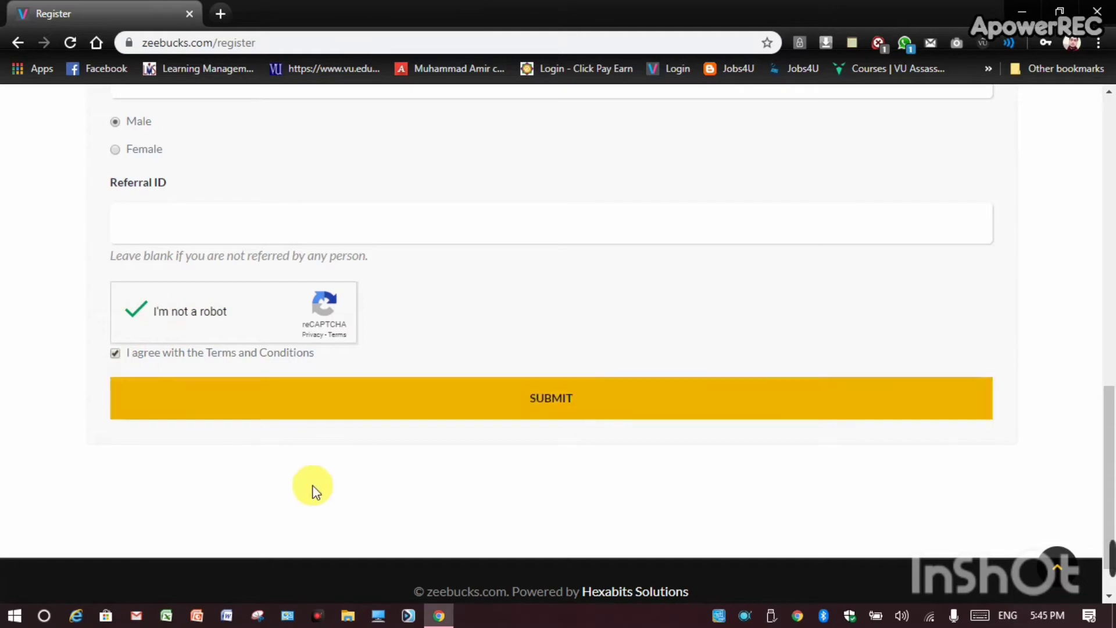
left_click(342, 418)
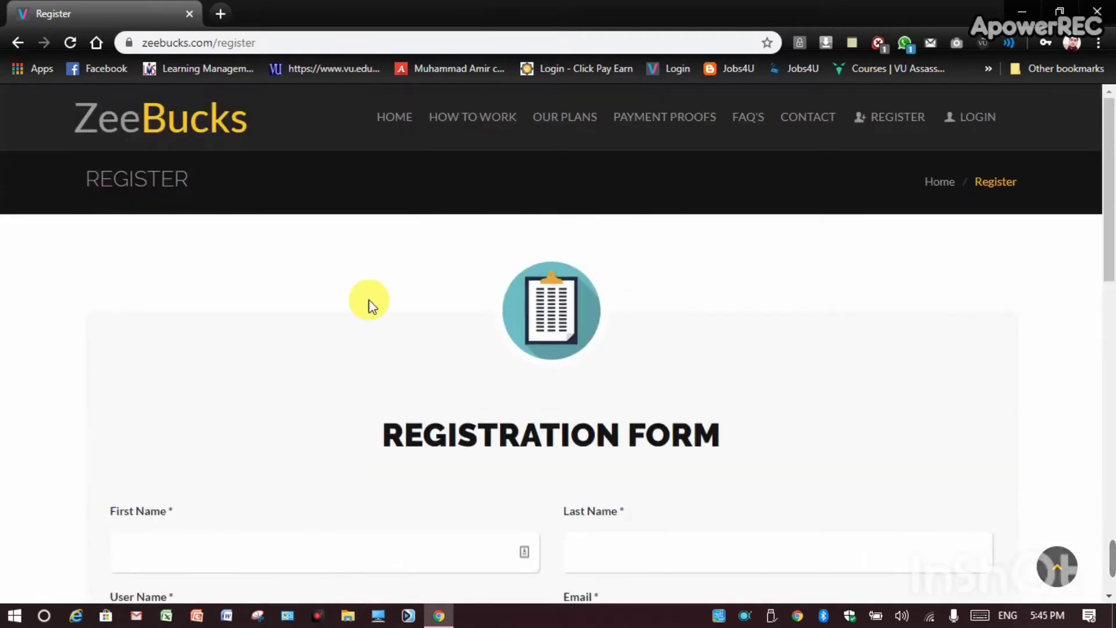
- Log in to the existing ZeeBucks account with the prefilled username and password
left_click_drag(393, 256, 706, 334)
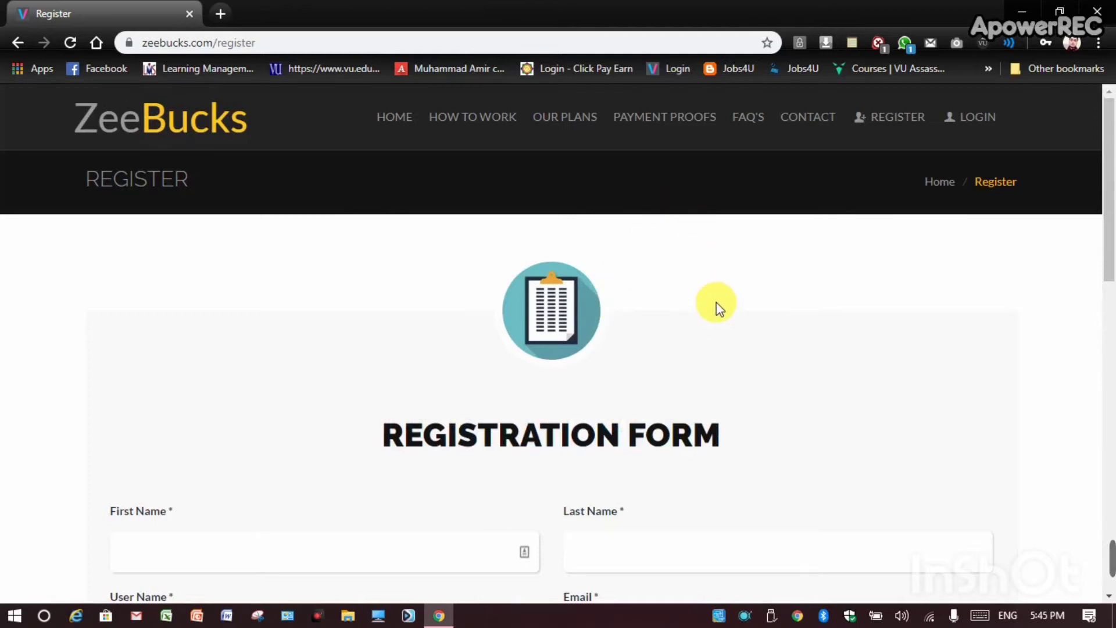
left_click(978, 119)
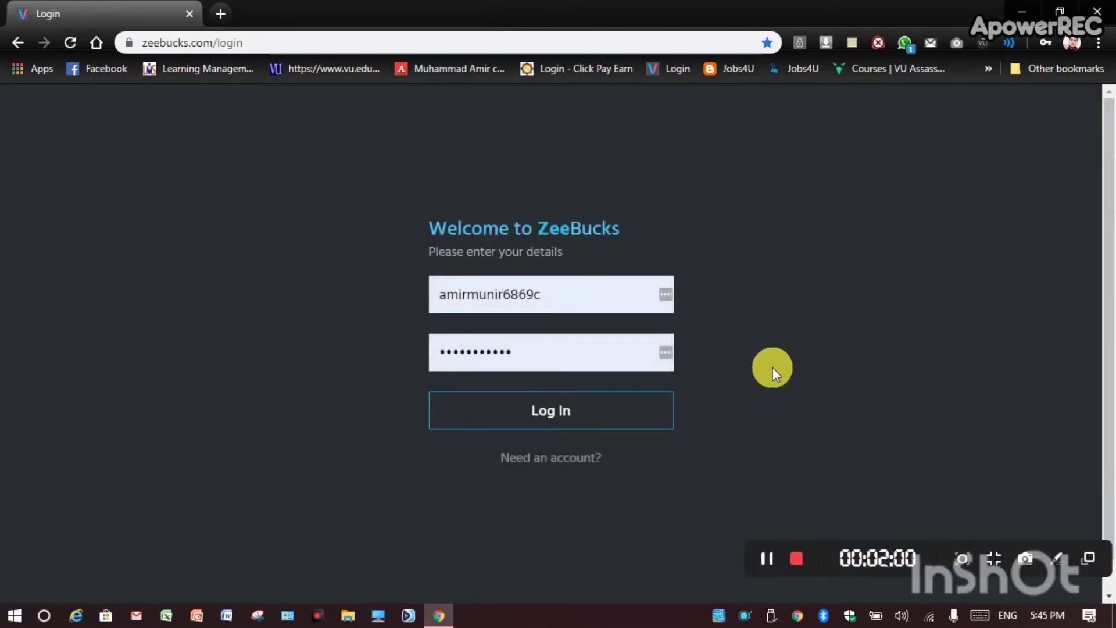
left_click(613, 417)
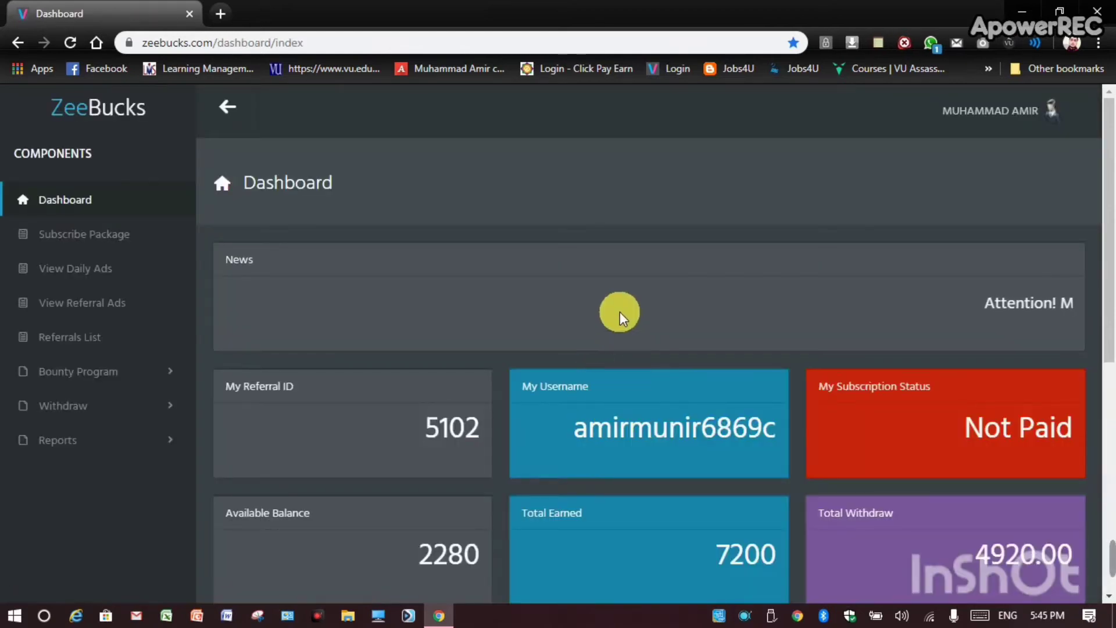
- Review the account dashboard's balance, earnings and ad figures, and check the My Subscription Status entry
scroll(549, 305, "down", 7)
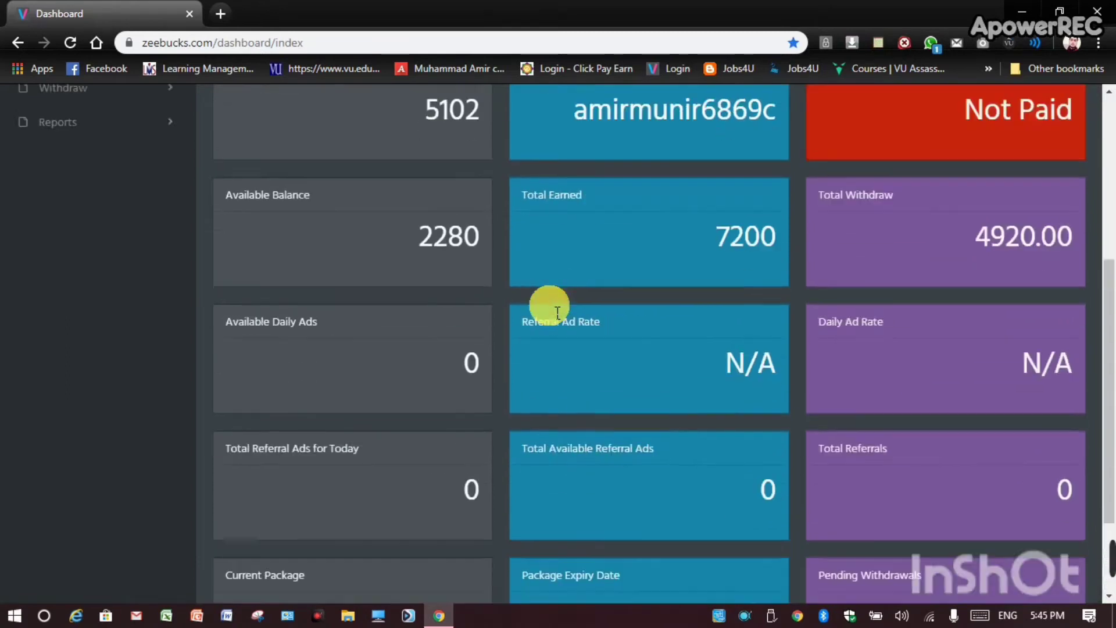
scroll(549, 305, "up", 7)
left_click_drag(904, 430, 1073, 438)
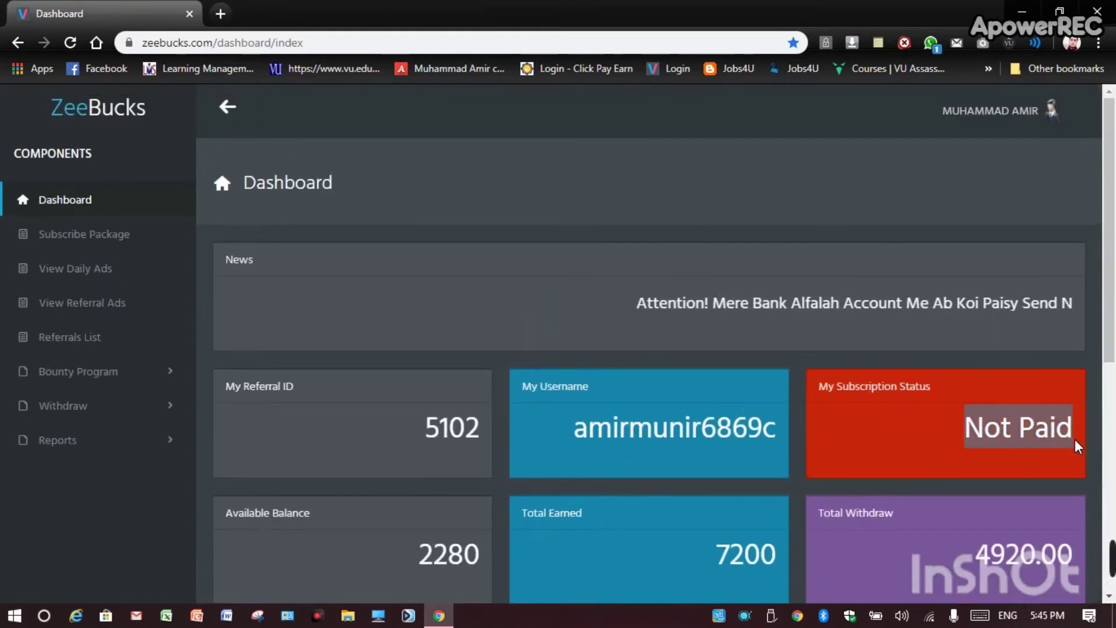
scroll(943, 421, "down", 1)
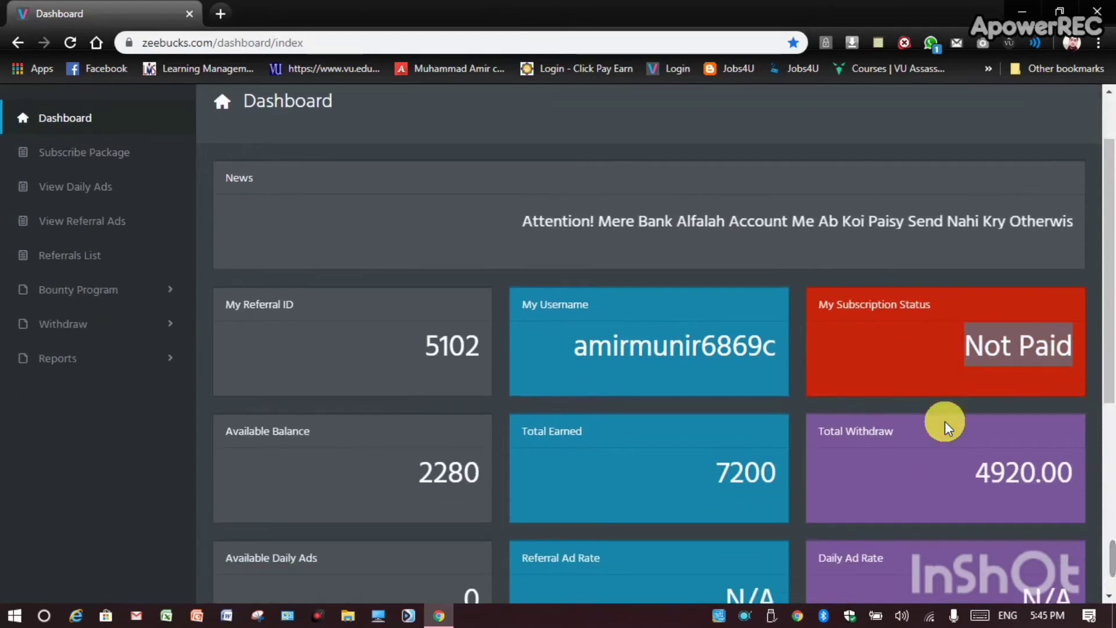
scroll(945, 421, "up", 1)
left_click_drag(945, 422, 1076, 443)
left_click(901, 423)
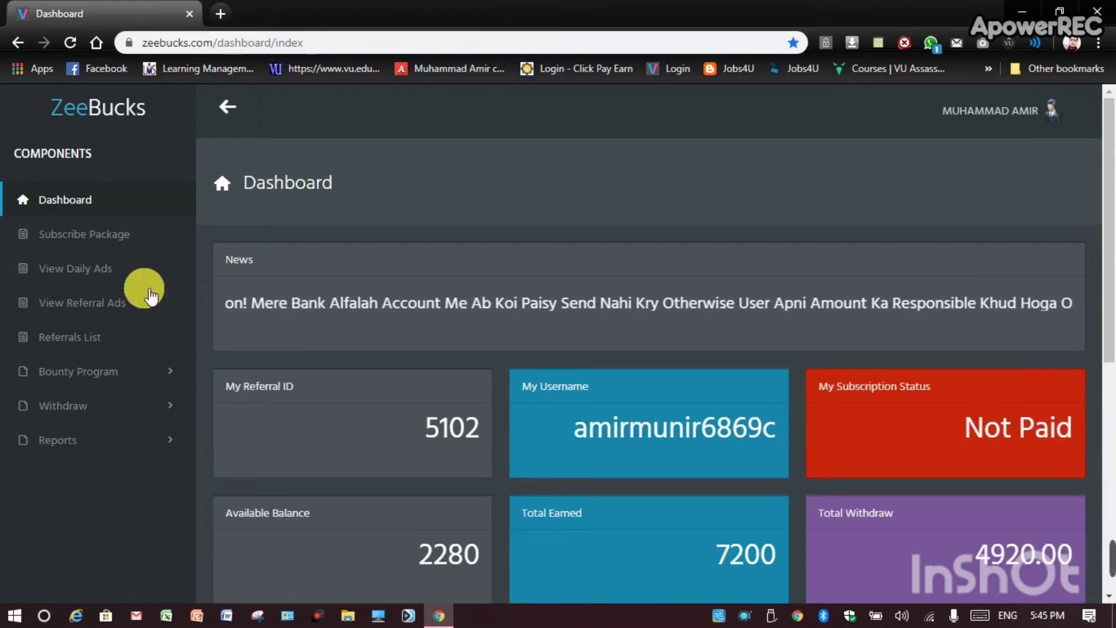
- Open the Subscribe Package page of the account
left_click(93, 235)
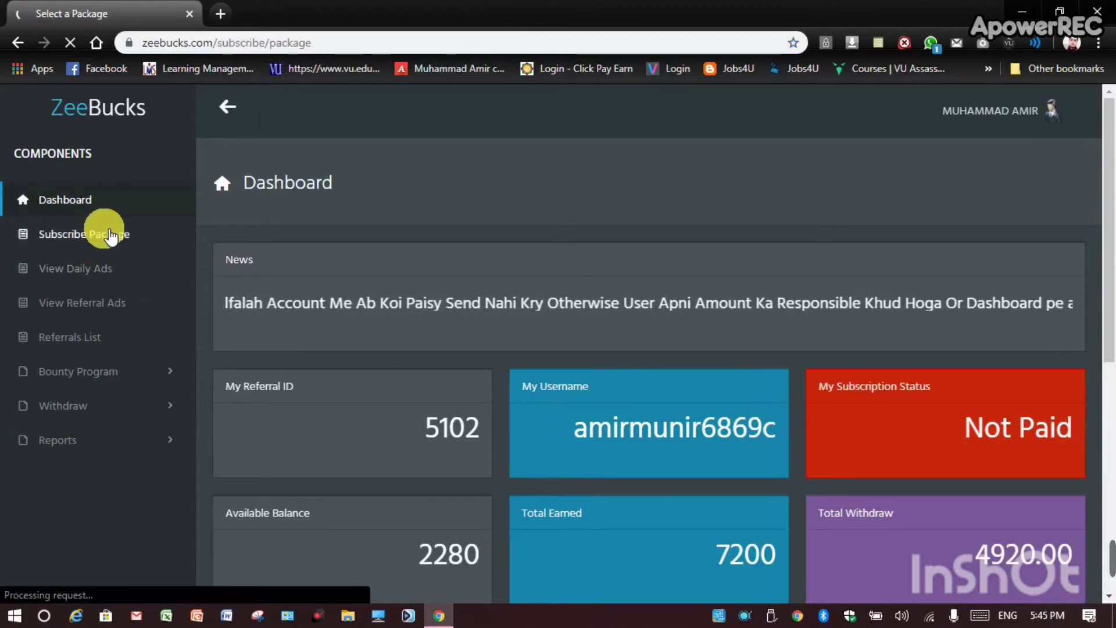
- Choose the BASIC package for purchase and continue with Cash-Maal as the payment method
scroll(386, 325, "down", 3)
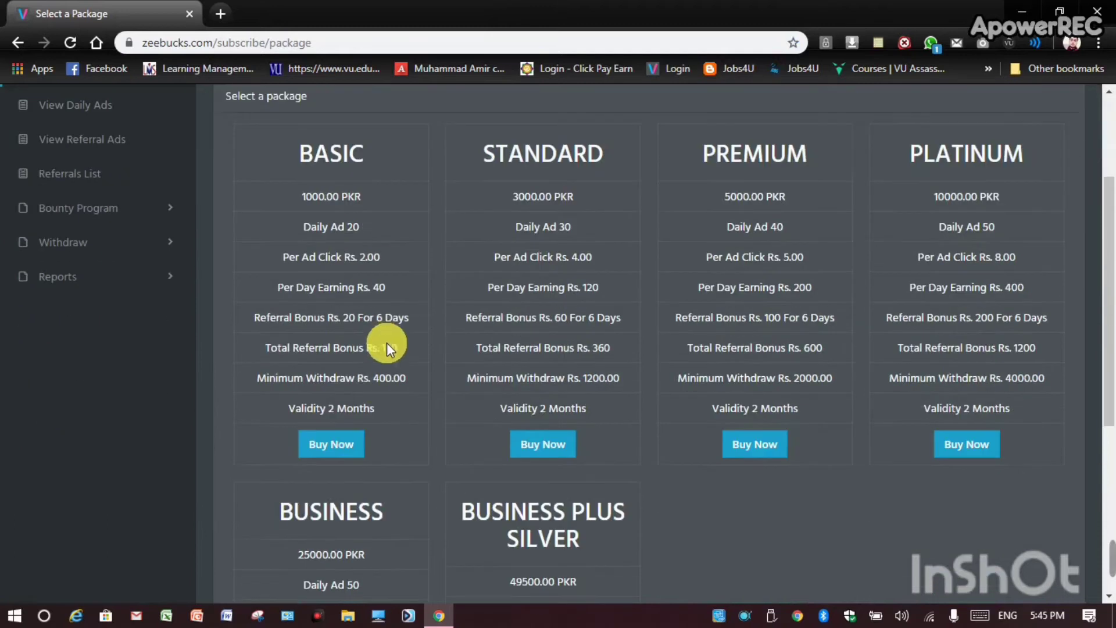
left_click(331, 456)
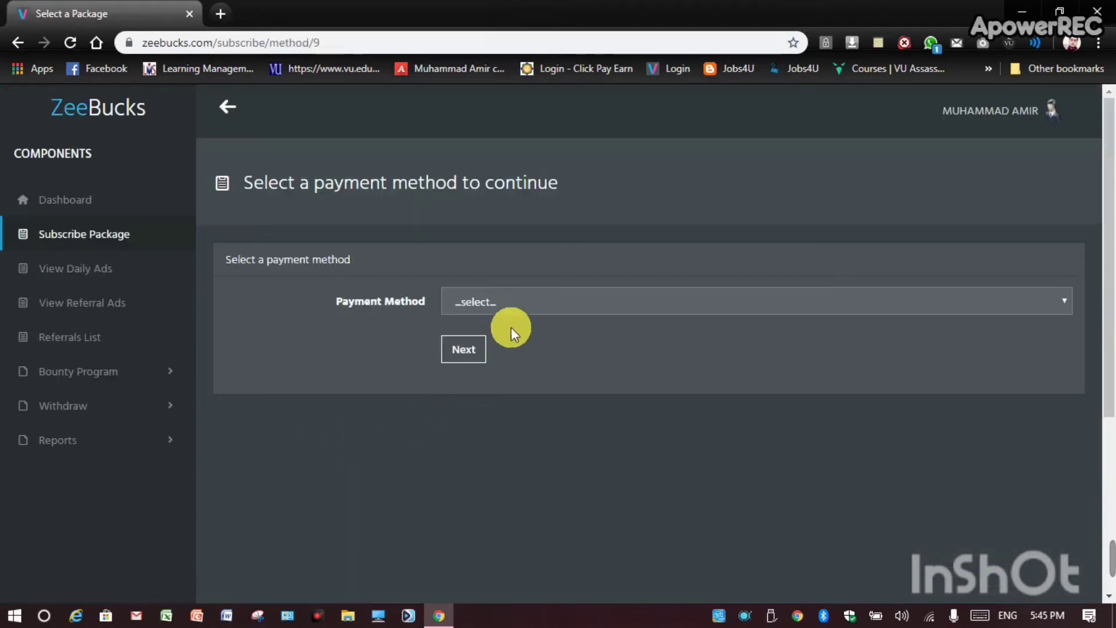
left_click(529, 302)
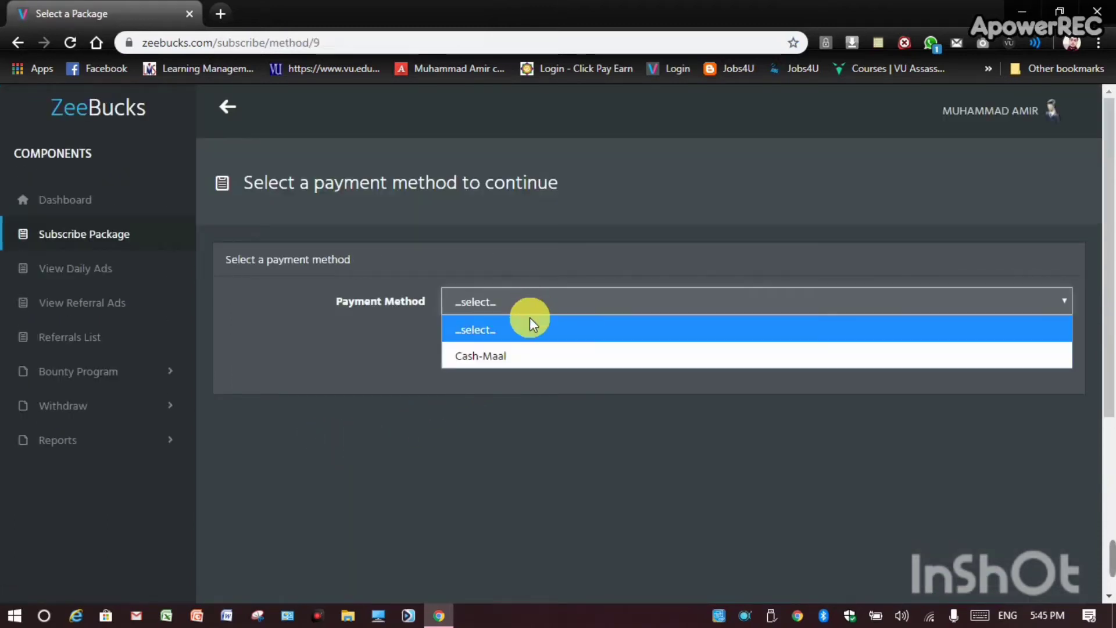
left_click(526, 355)
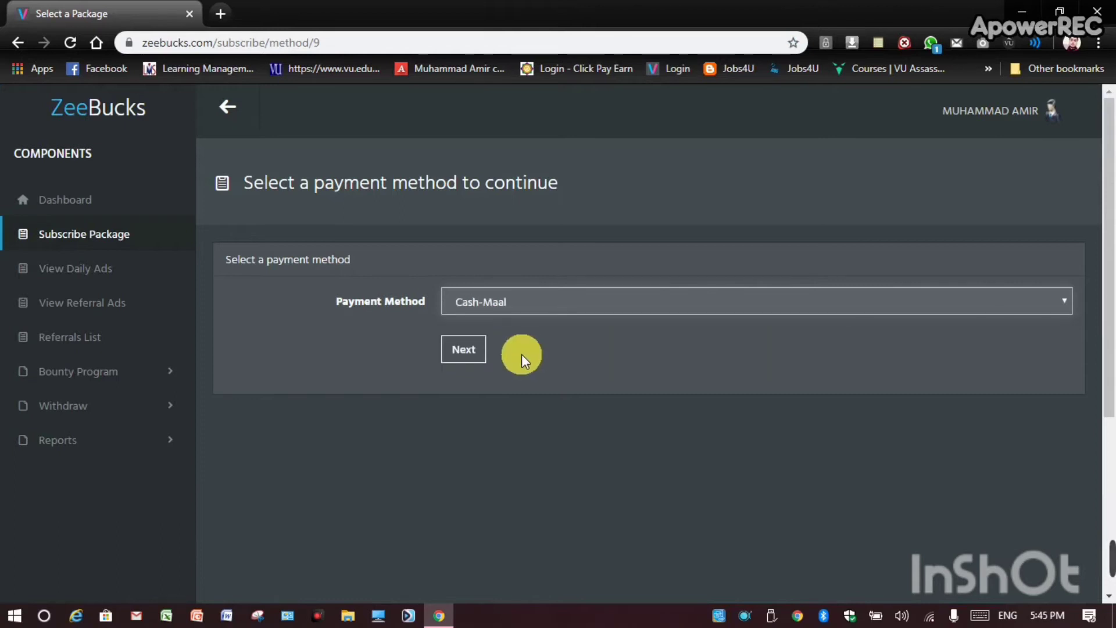
left_click(474, 350)
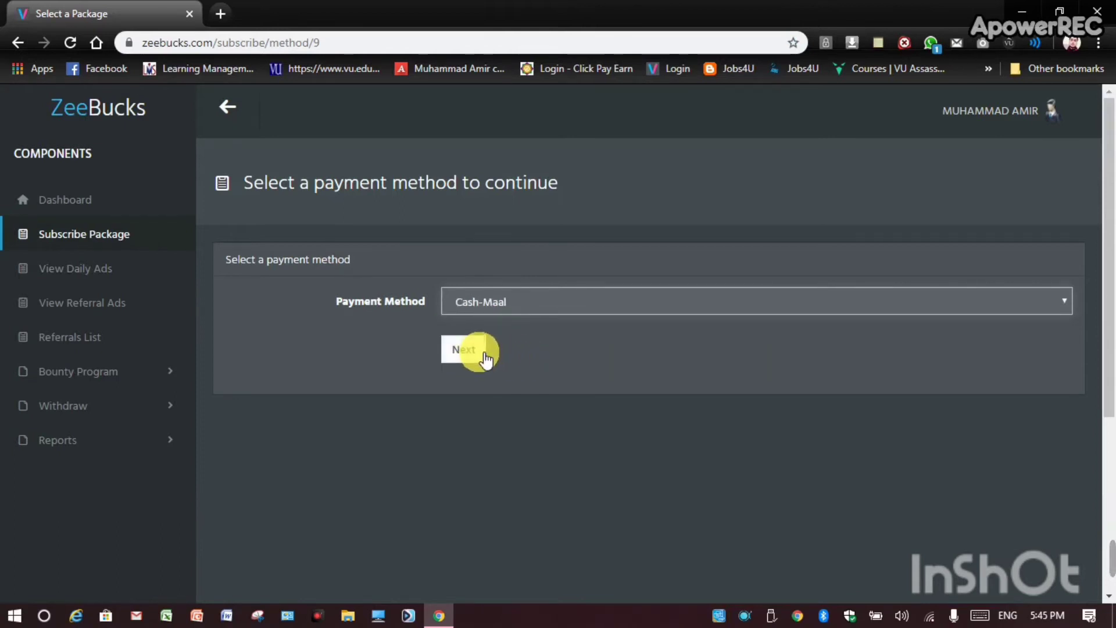
left_click(463, 361)
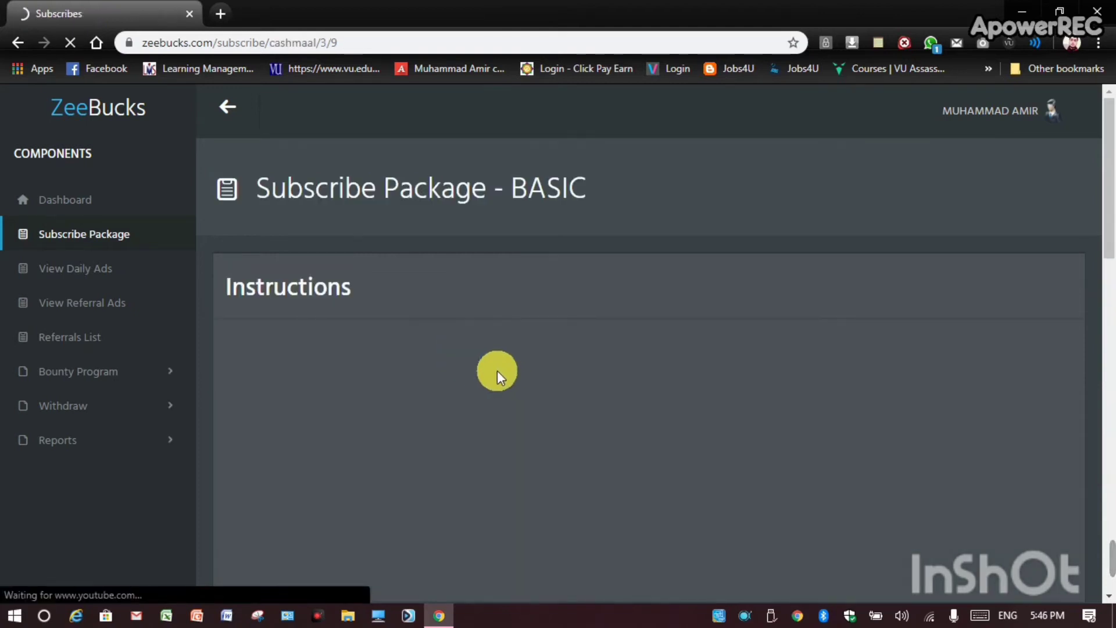
- Proceed to pay for the BASIC package subscription with Cash-Maal and choose JazzCash Auto as the paying method
scroll(497, 371, "down", 4)
scroll(498, 368, "down", 13)
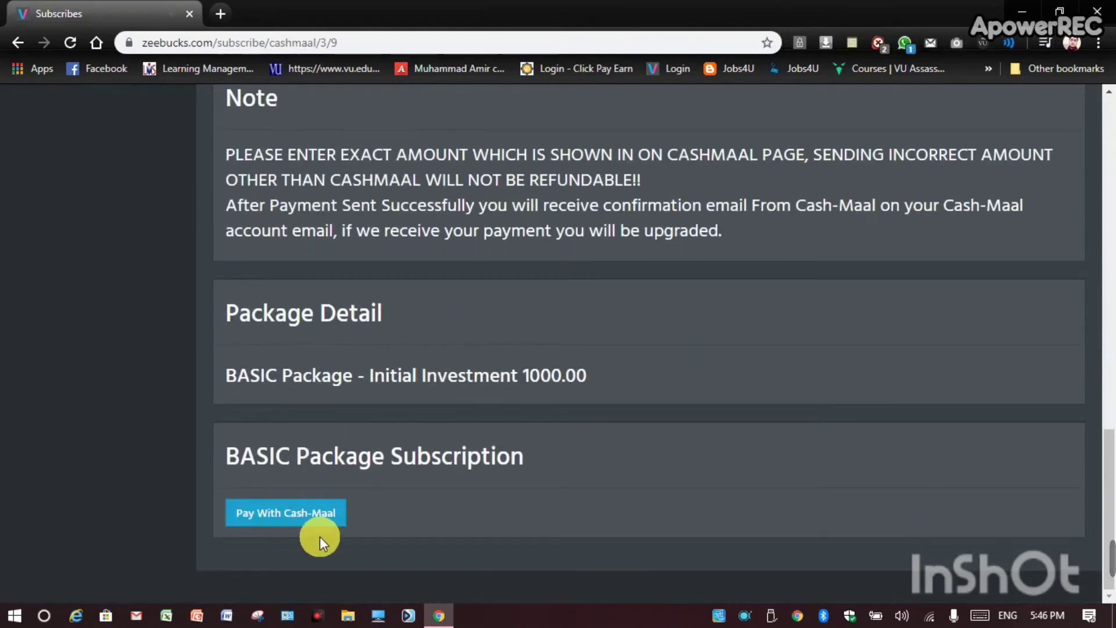
left_click(318, 525)
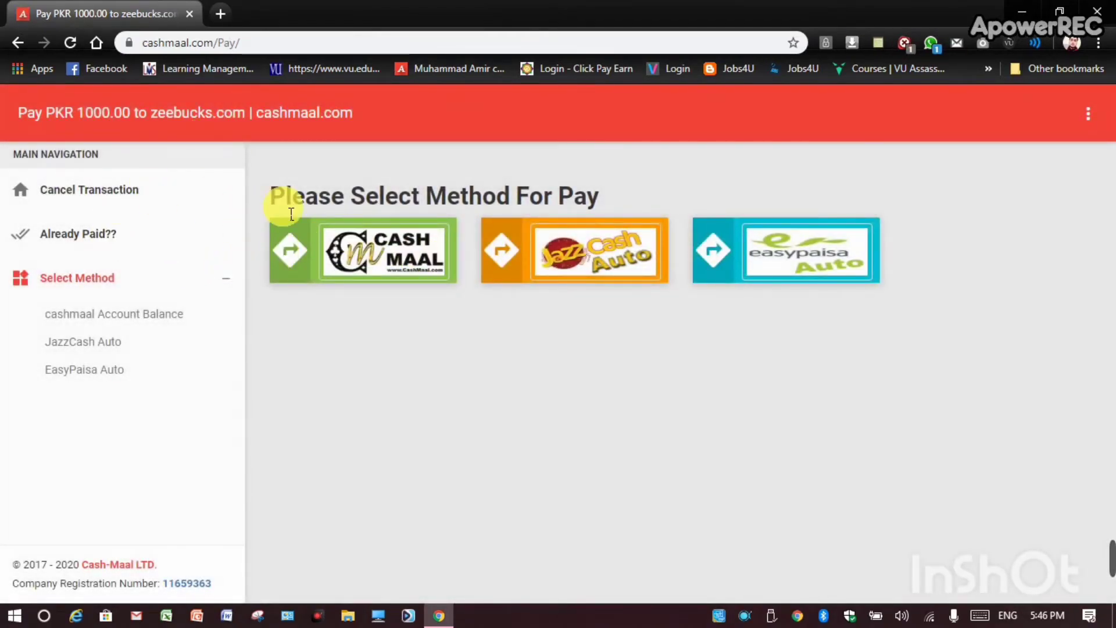
left_click(602, 259)
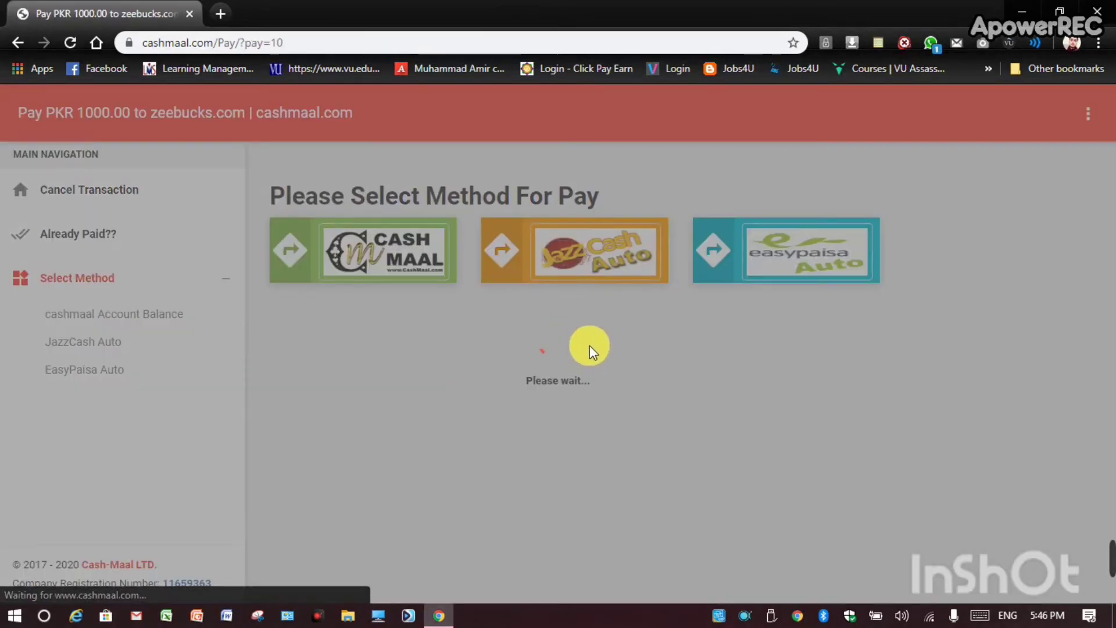
- Review the JazzCash payment details: bank name, account number, reference mobile number and cashmaal fee
scroll(562, 418, "down", 1)
scroll(476, 302, "up", 2)
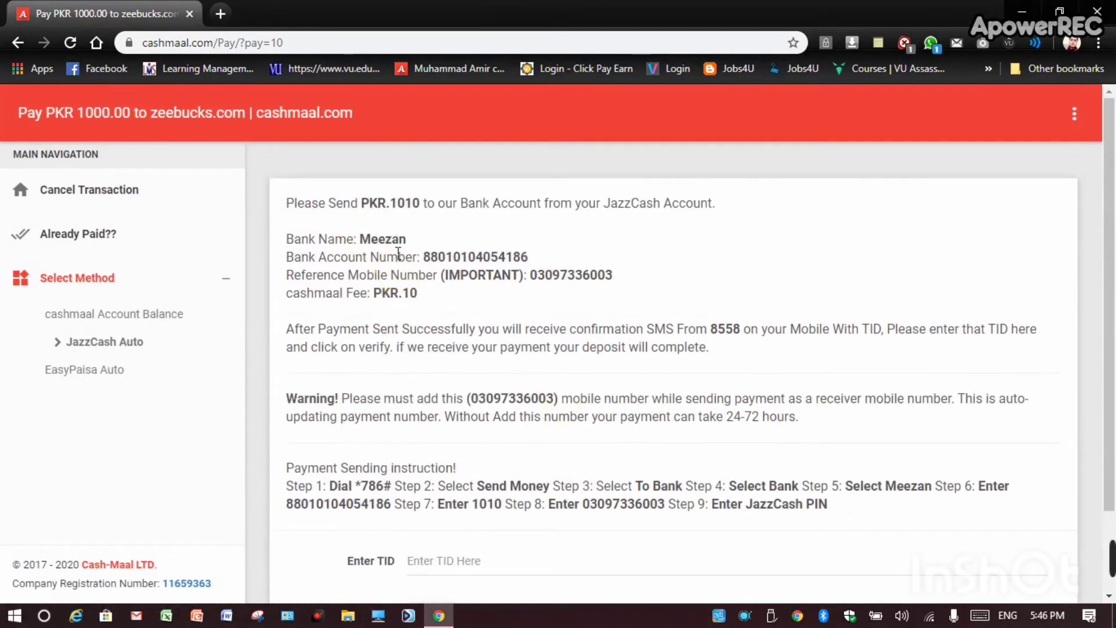
left_click_drag(437, 256, 617, 287)
left_click_drag(391, 293, 453, 299)
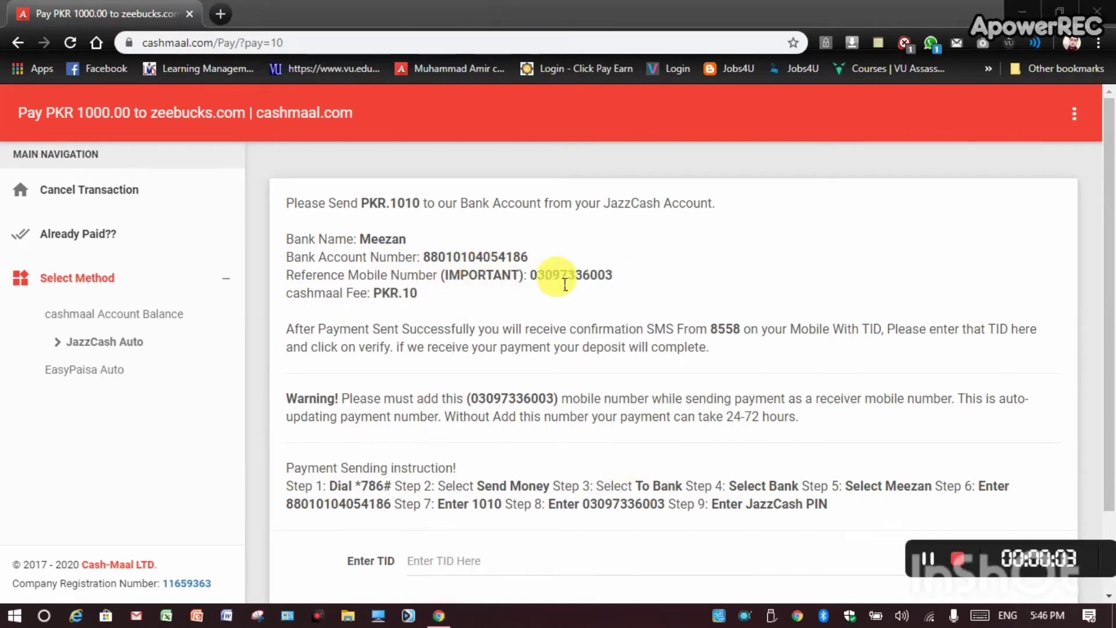
left_click_drag(537, 276, 575, 296)
left_click(430, 302)
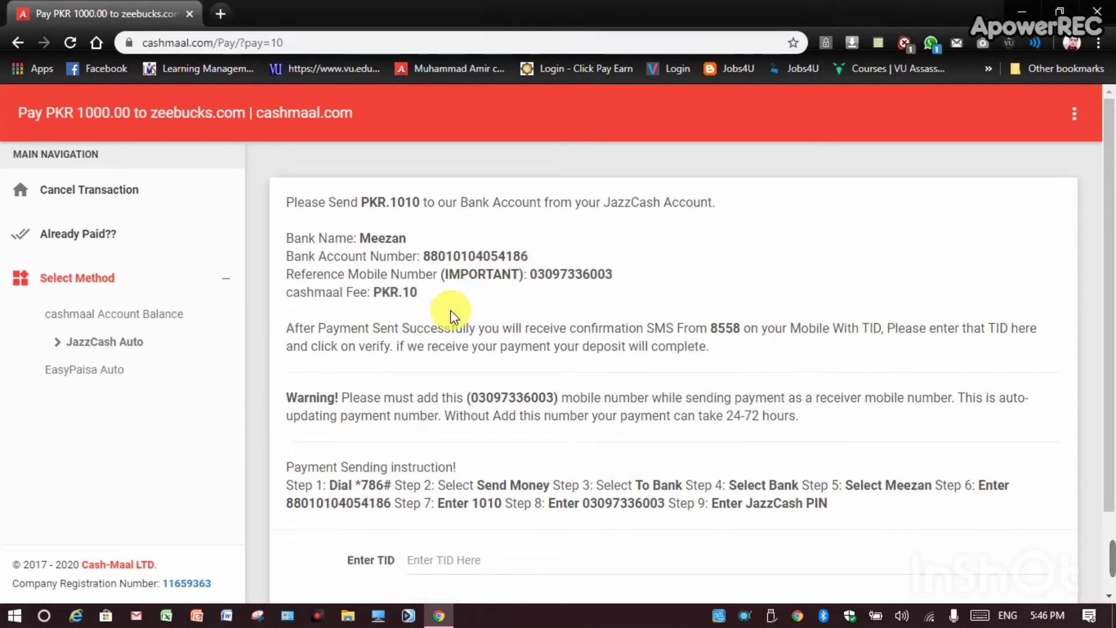
- Examine the JazzCash payment sending instructions, including the amount in Step 7, and the TID verification form
scroll(454, 315, "down", 2)
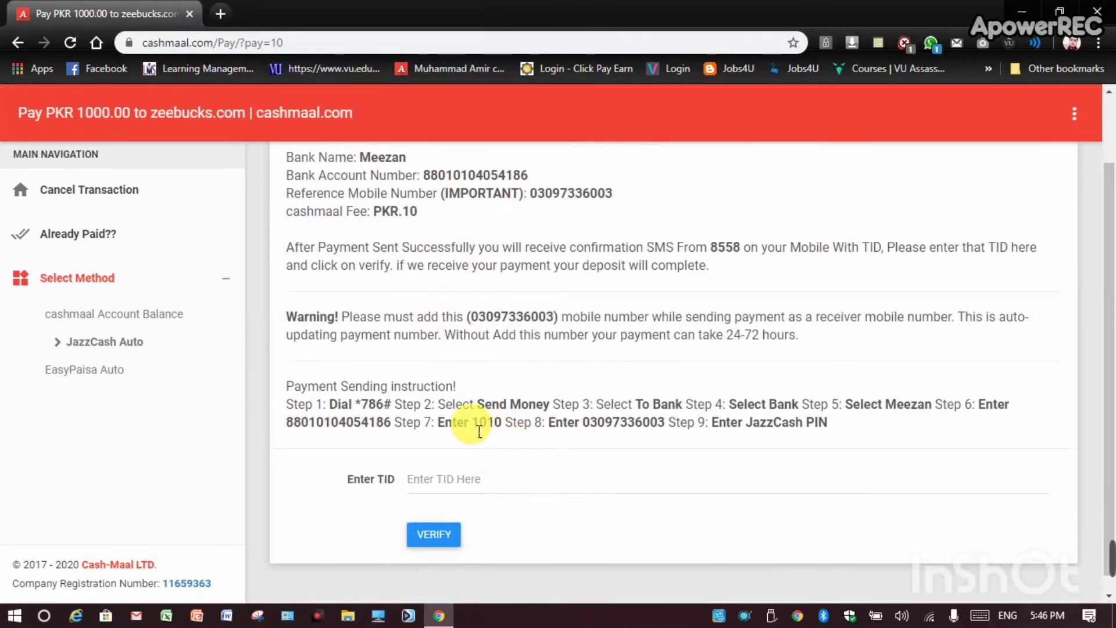
double_click(485, 422)
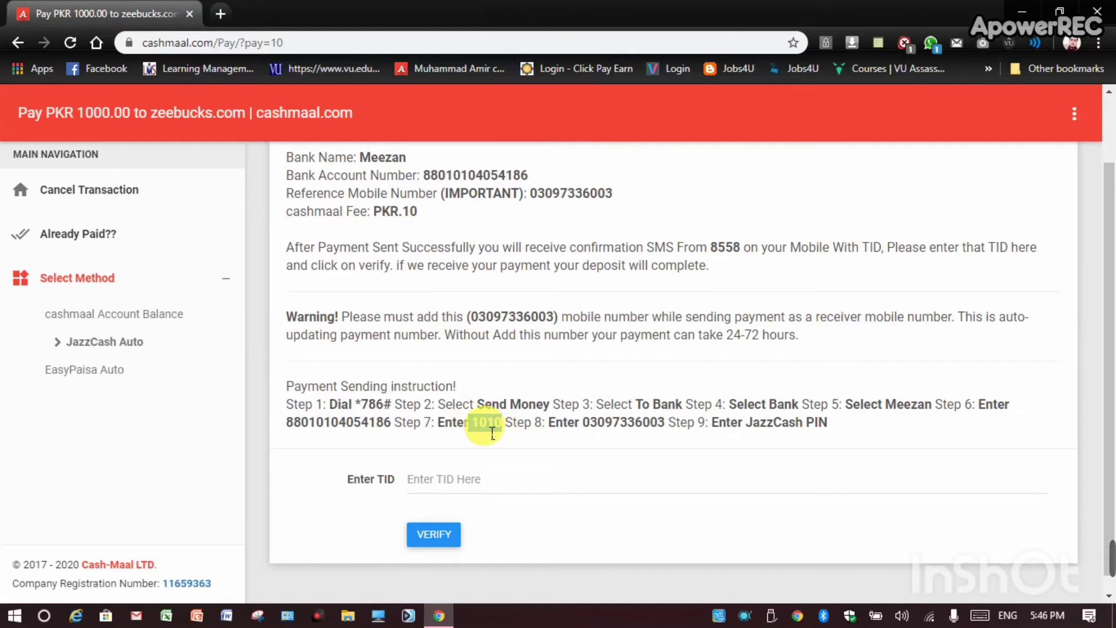
right_click(511, 437)
double_click(482, 424)
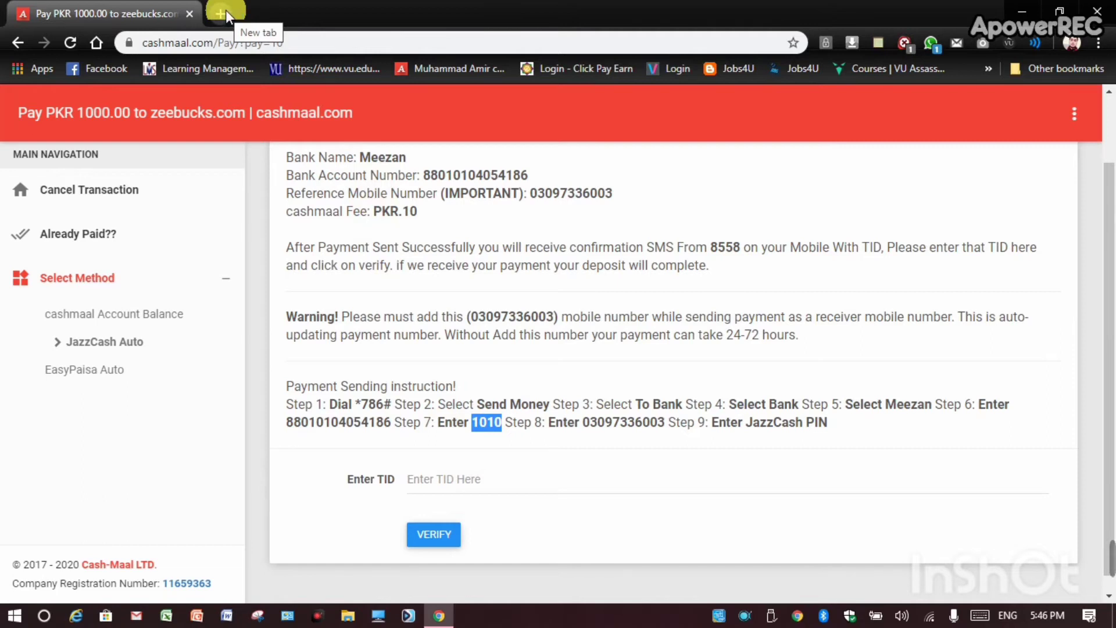
left_click(452, 479)
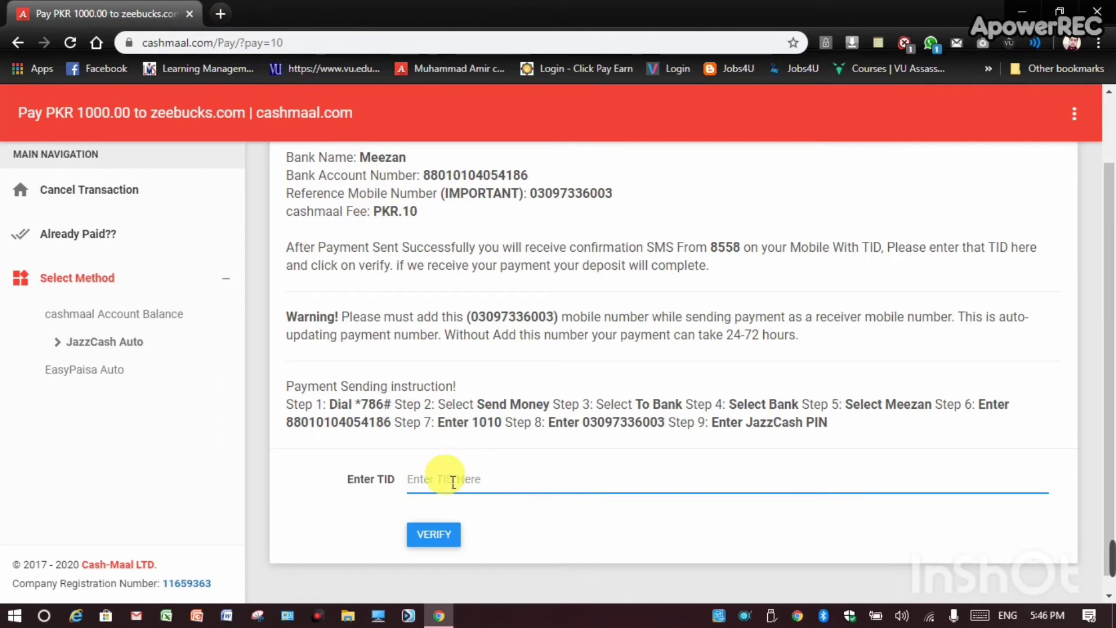
left_click(441, 537)
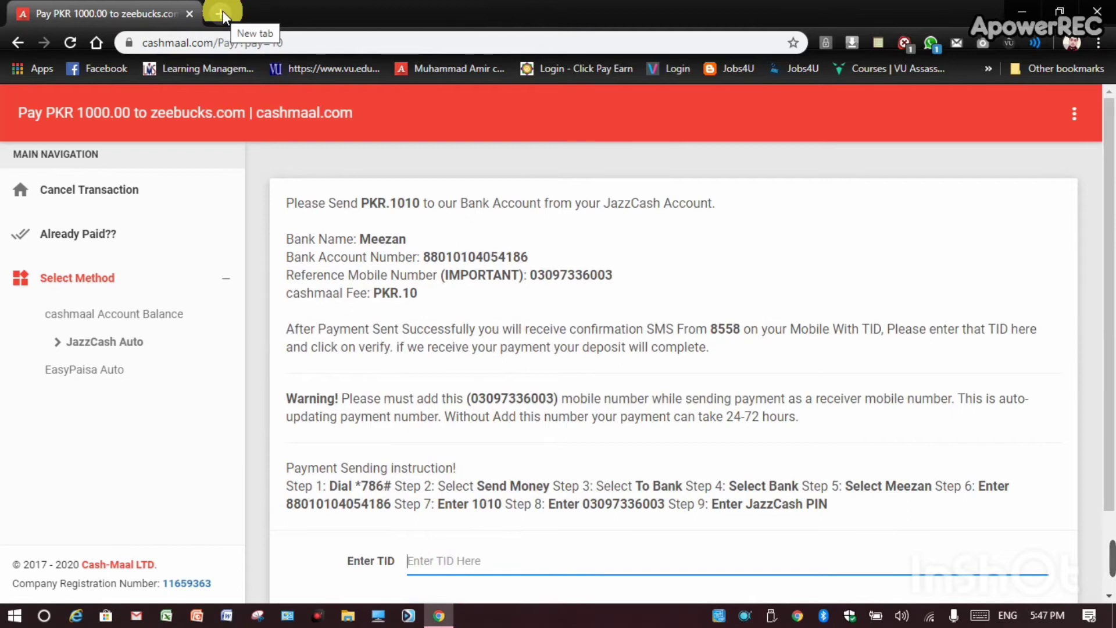
- Switch the payment method to EasyPaisa Auto and review its bank name and account number details
left_click(96, 371)
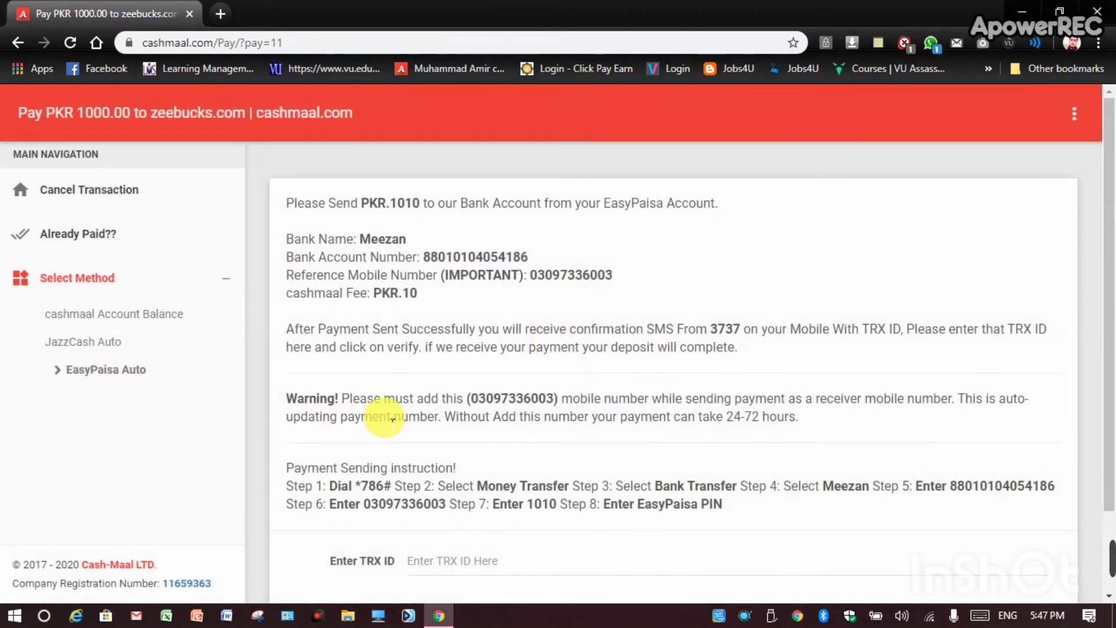
scroll(369, 424, "down", 1)
scroll(384, 416, "up", 1)
scroll(355, 313, "down", 2)
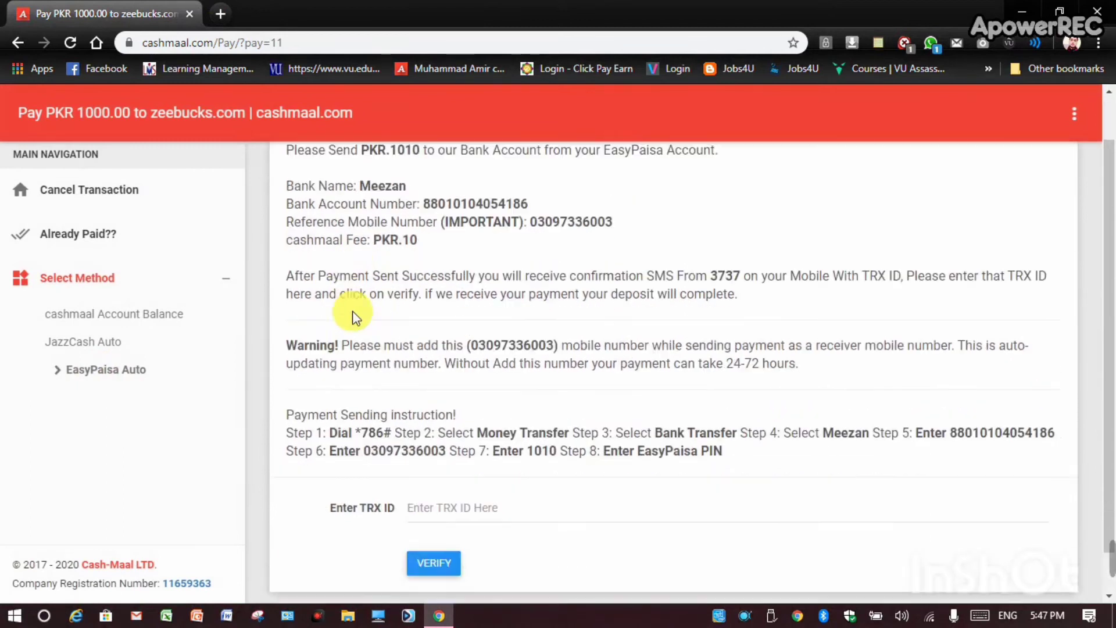
scroll(396, 442, "up", 2)
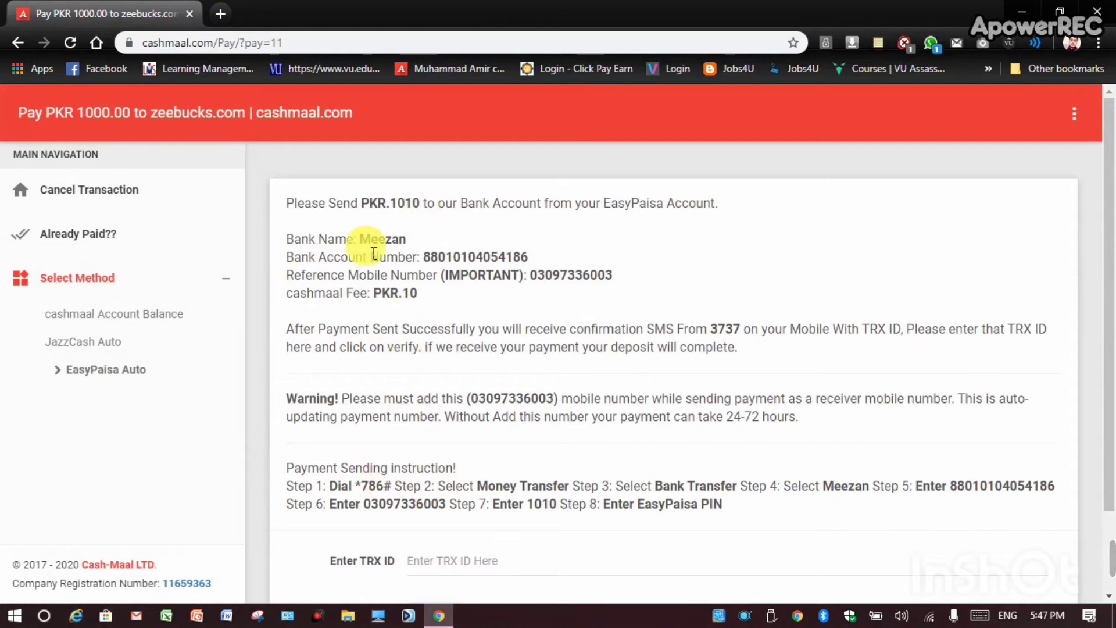
double_click(472, 259)
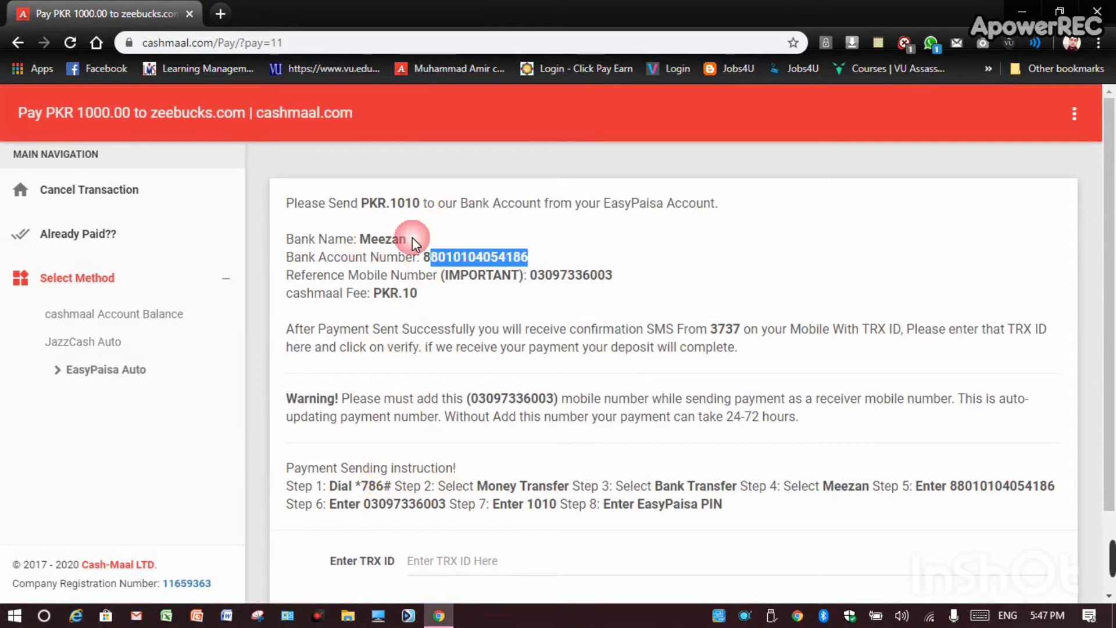
left_click_drag(356, 238, 415, 244)
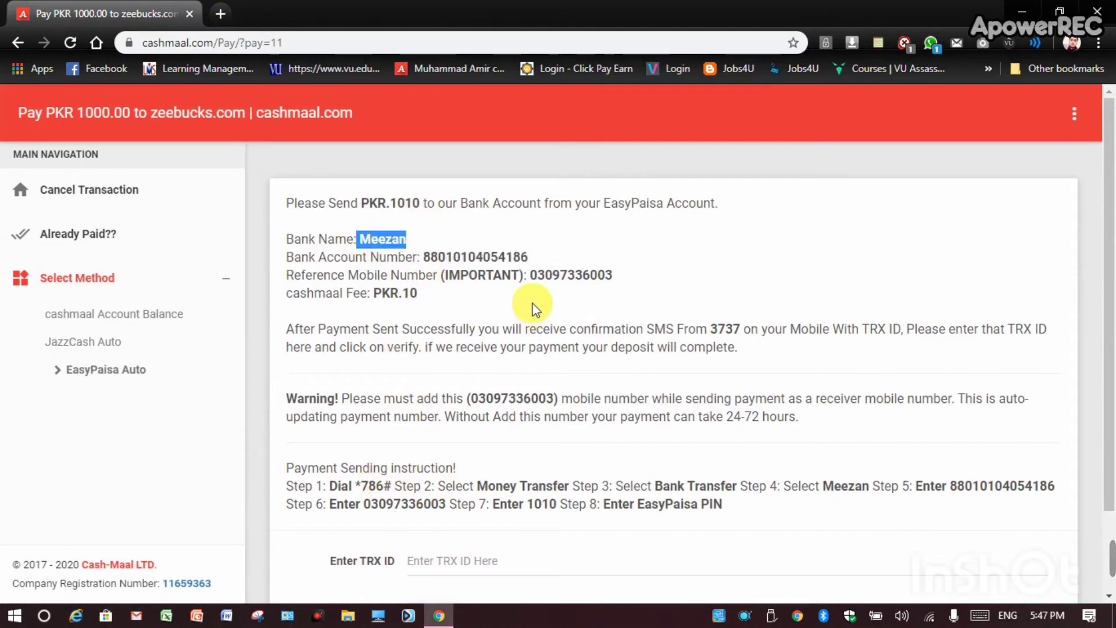
- Examine the EasyPaisa payment sending instructions, the reference mobile number and the amount in Step 7
left_click_drag(324, 486, 738, 519)
left_click(724, 507)
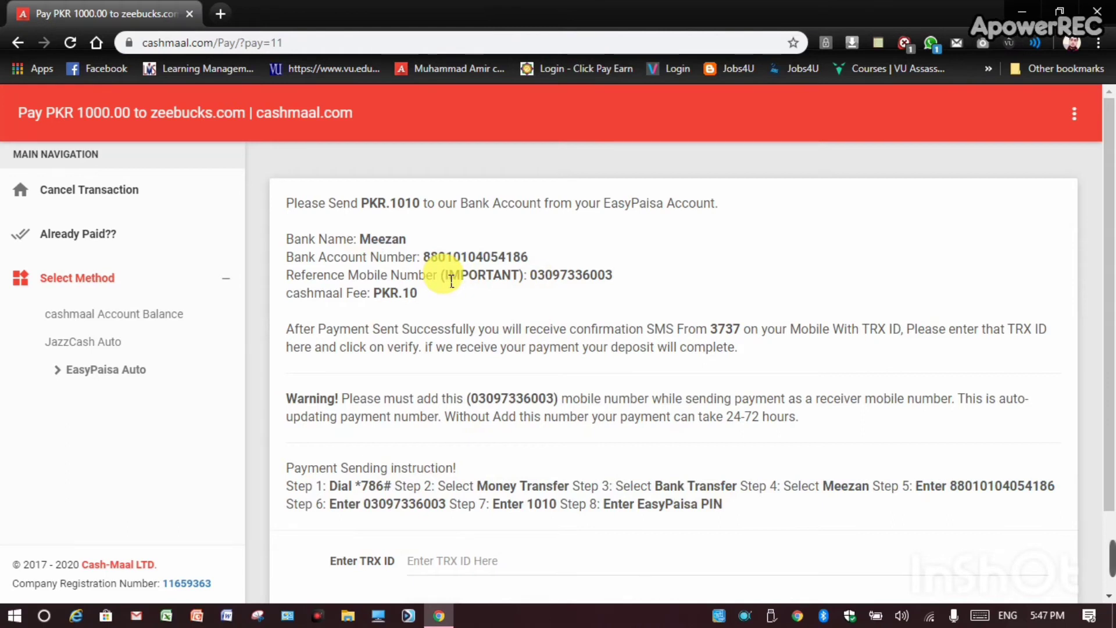
left_click_drag(446, 281, 611, 285)
left_click(610, 286)
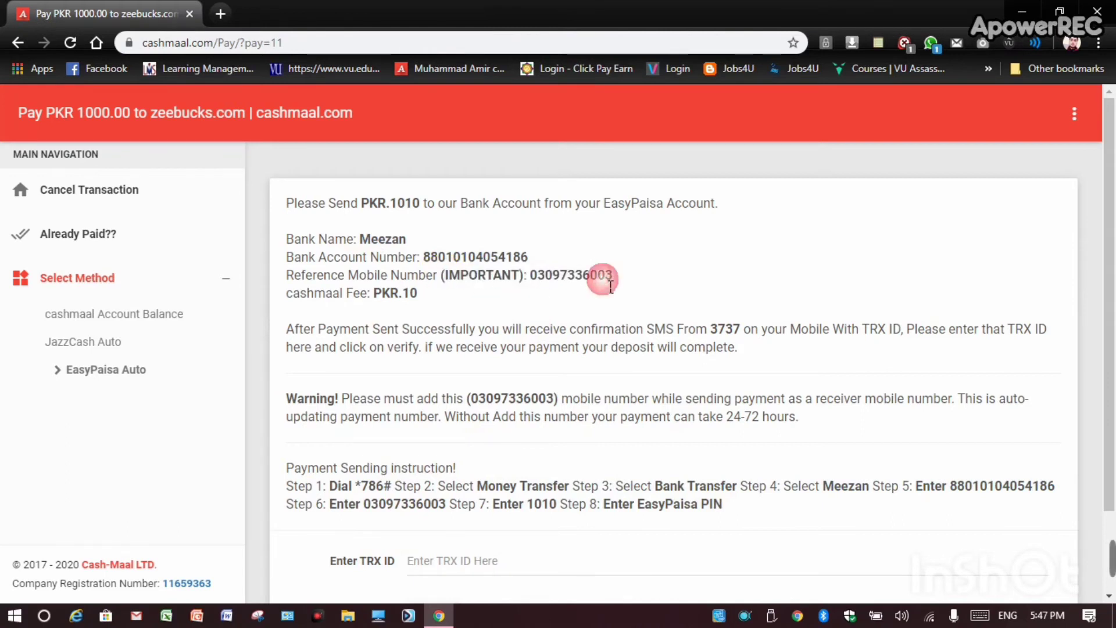
left_click_drag(530, 282, 615, 294)
left_click(611, 286)
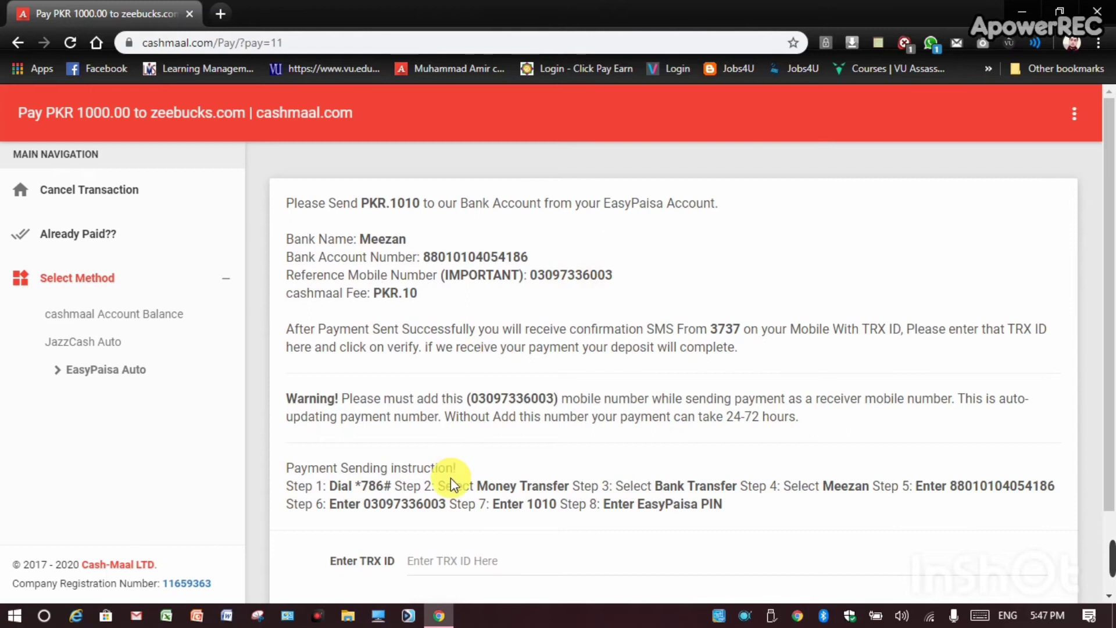
left_click_drag(500, 505, 566, 514)
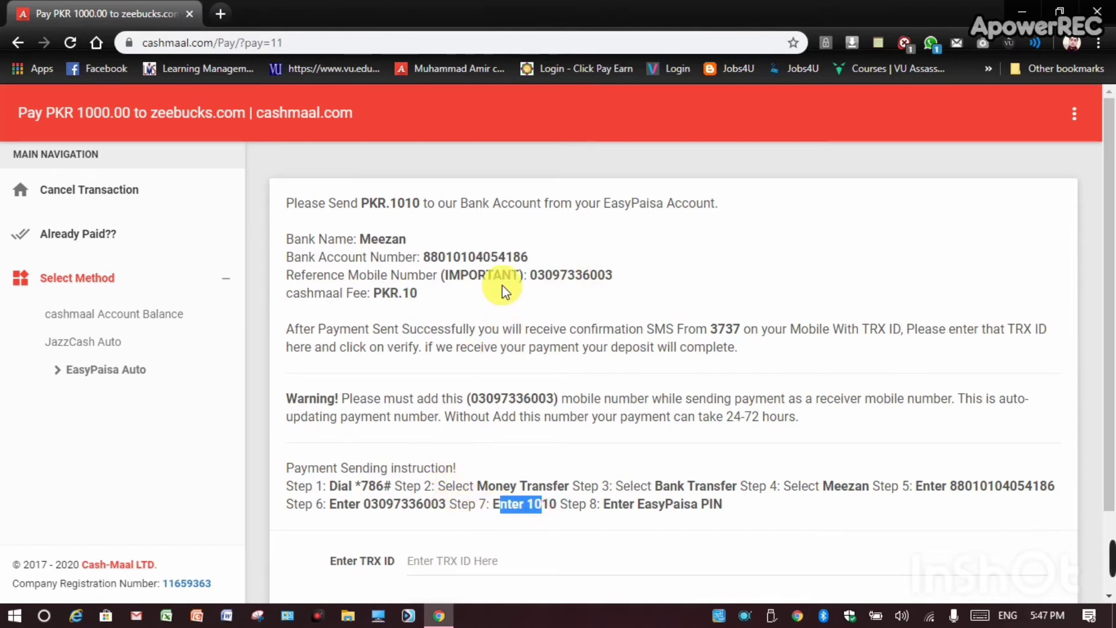
left_click(507, 312)
scroll(504, 309, "down", 1)
scroll(441, 308, "up", 1)
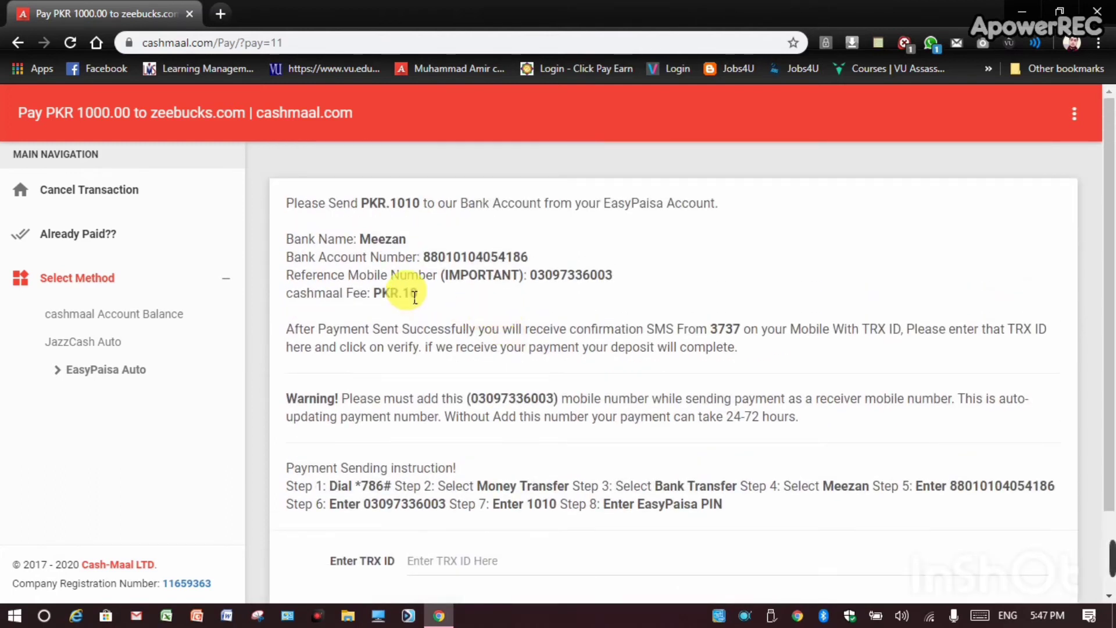
- Open the Cash-Maal user account from its bookmark in a new browser tab
left_click(221, 14)
left_click(419, 64)
left_click(138, 6)
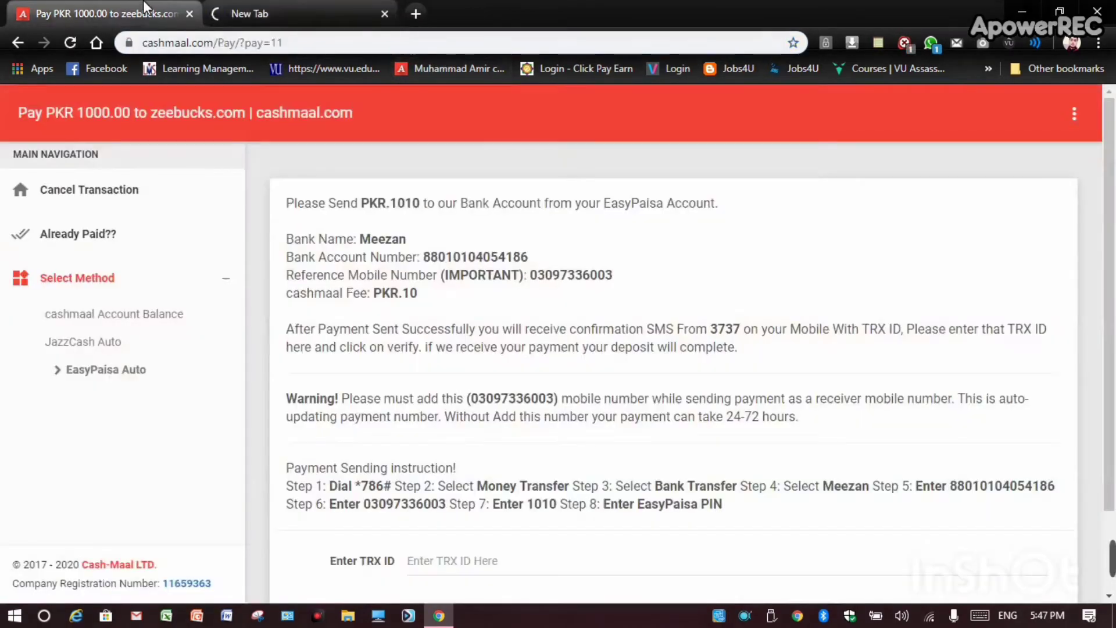
left_click(244, 14)
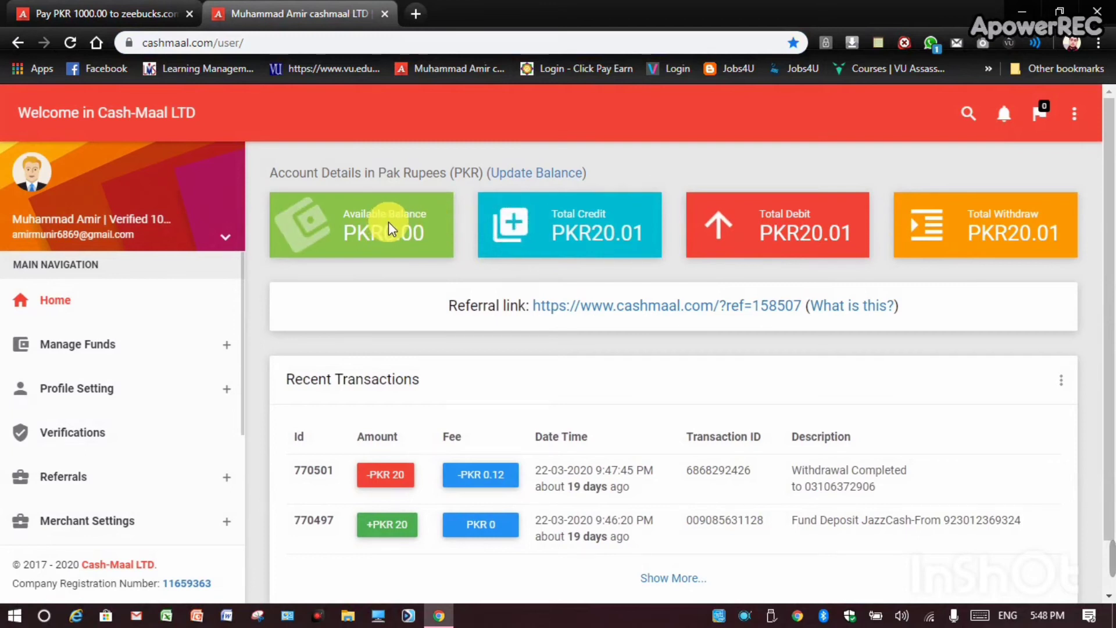
- Review the Cash-Maal account's balance, credit, debit and withdrawal figures and its recent transactions
scroll(392, 237, "down", 1)
scroll(392, 237, "up", 1)
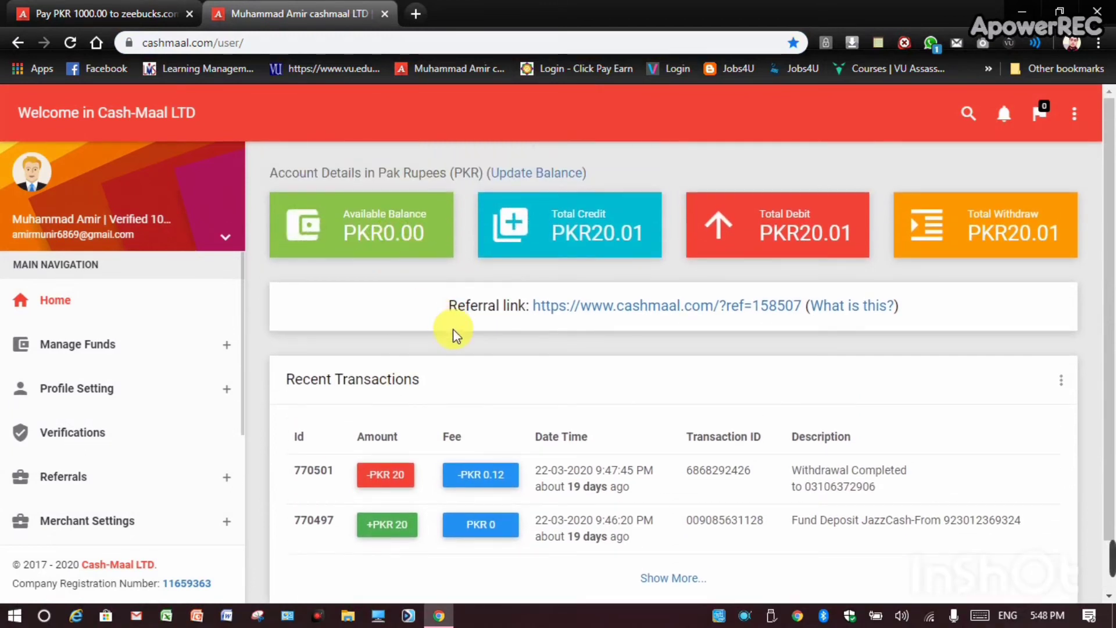
scroll(452, 329, "down", 1)
scroll(127, 447, "down", 1)
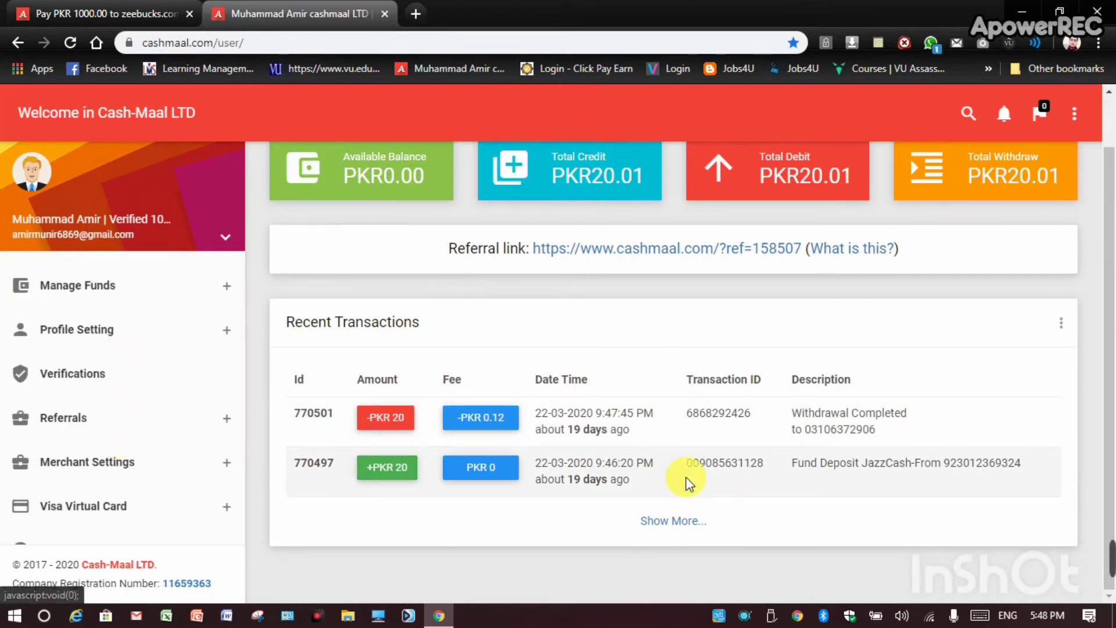
mouse_move(1111, 564)
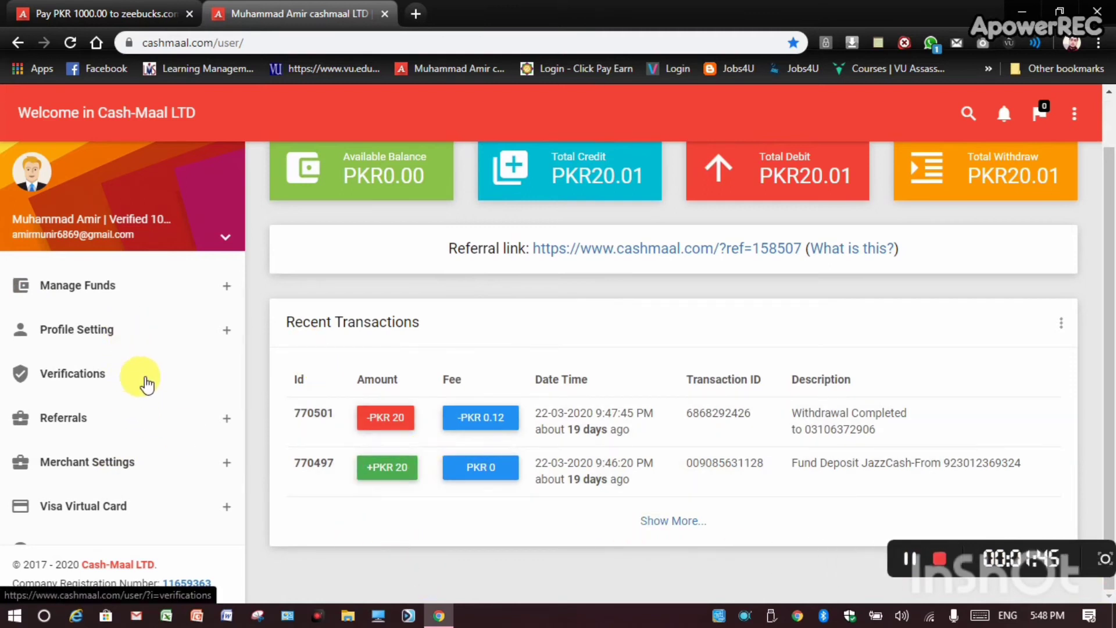
- Open the Verifications page of the Cash-Maal account and look through the remaining navigation entries
scroll(139, 372, "up", 2)
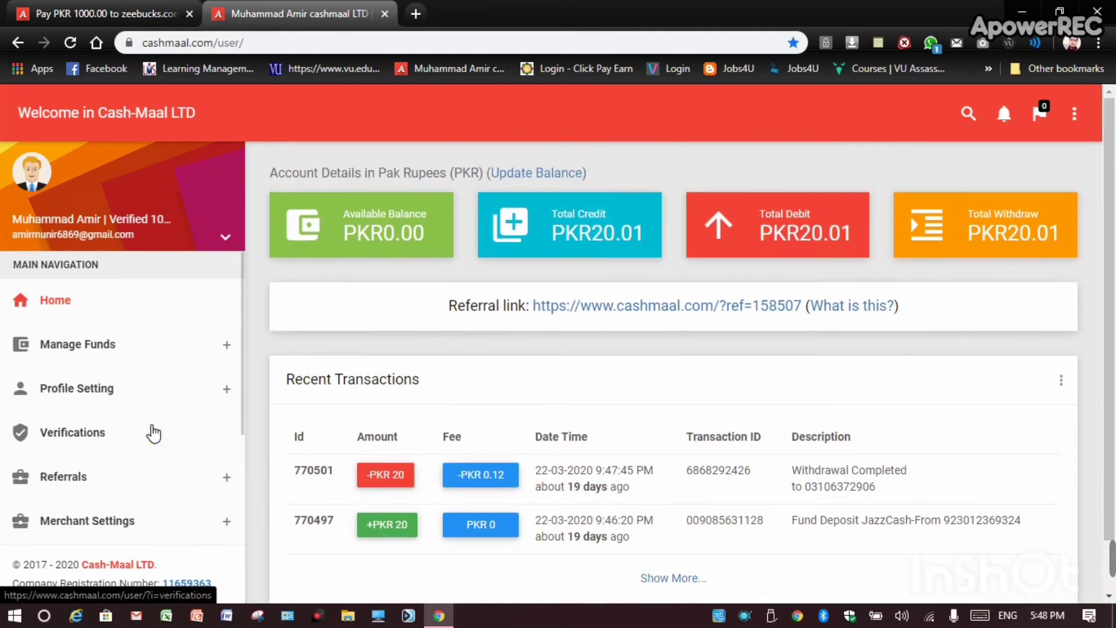
left_click(148, 427)
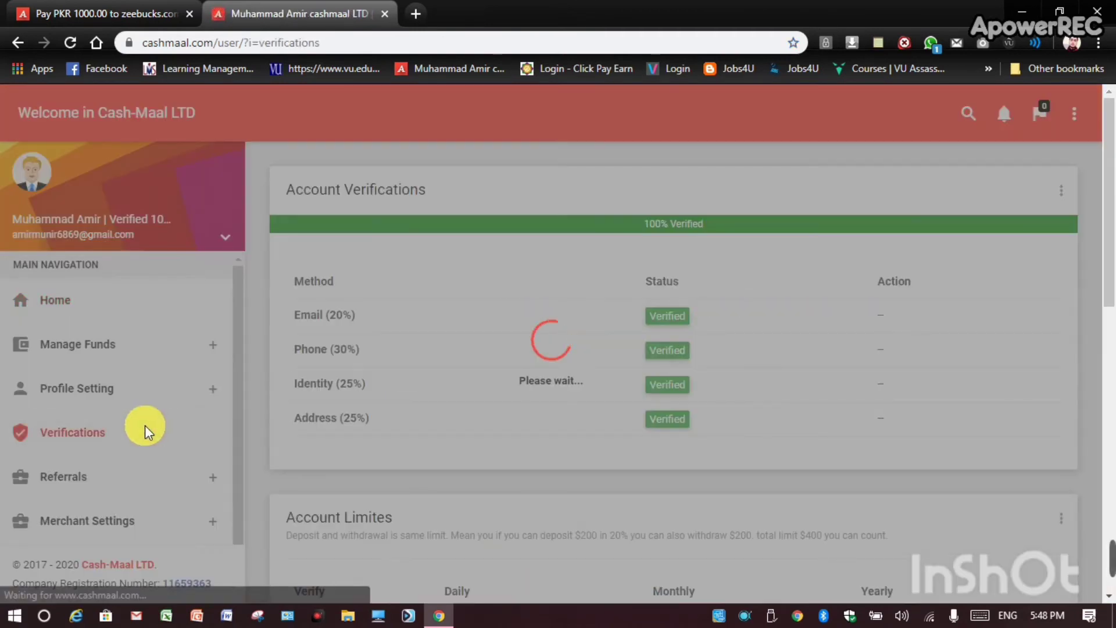
scroll(148, 459, "down", 3)
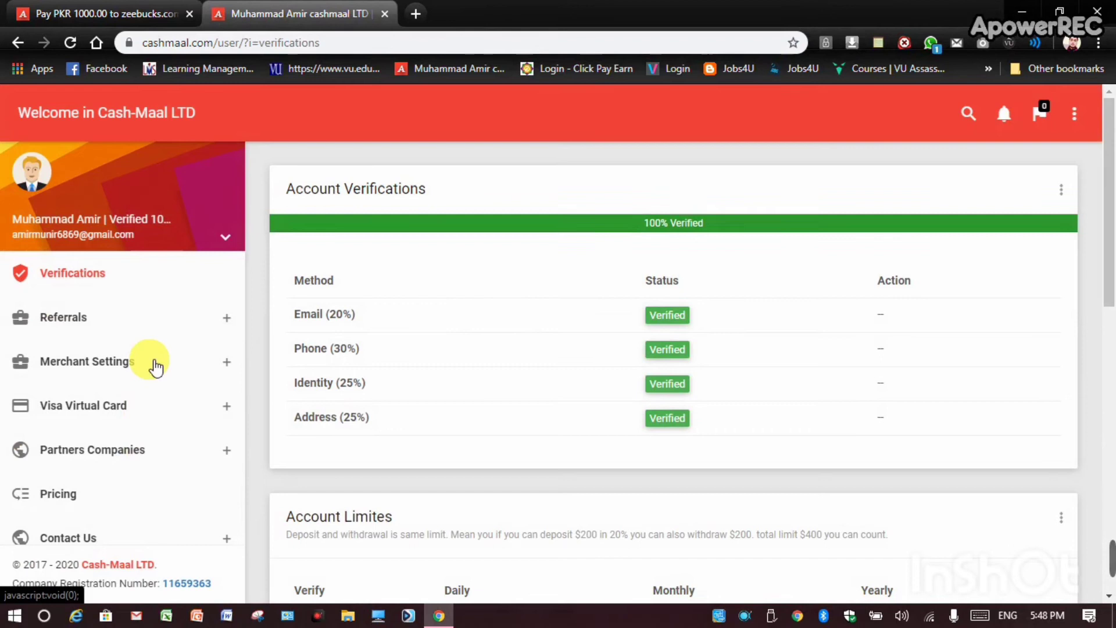
- Start a JazzCash Auto deposit of 10 PKR from the Cash-Maal account's fund management options
scroll(149, 364, "up", 3)
left_click(171, 347)
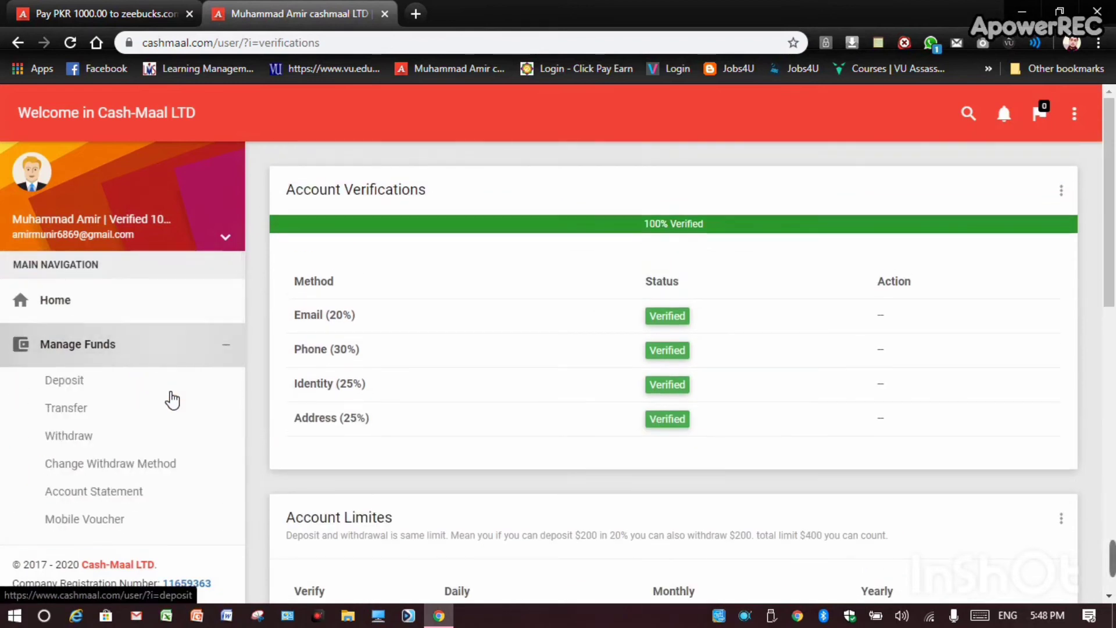
left_click(132, 379)
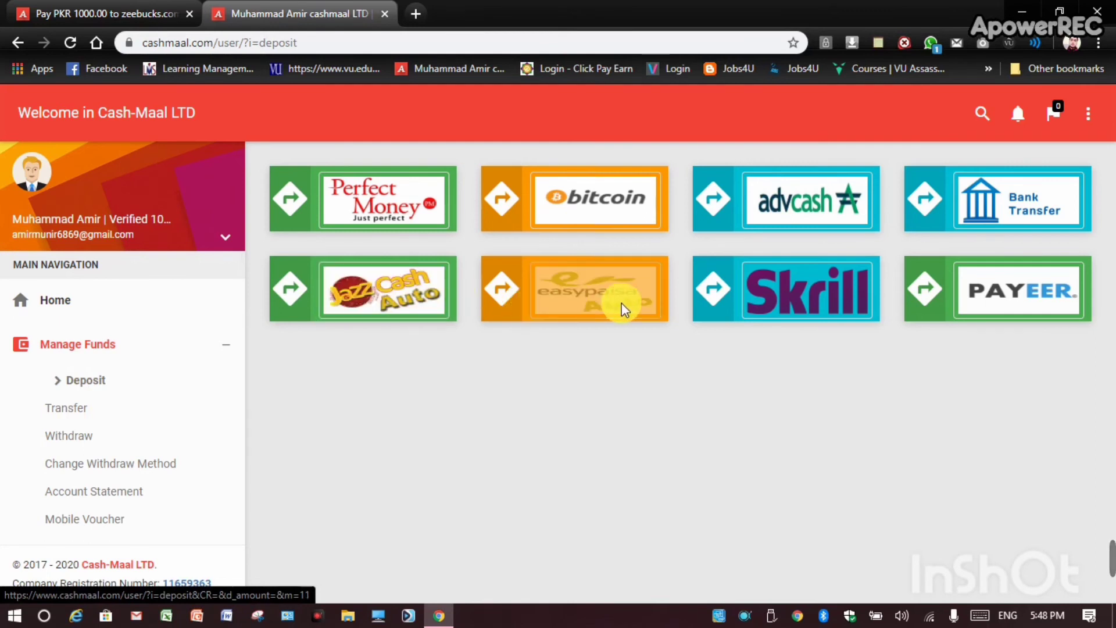
left_click(396, 293)
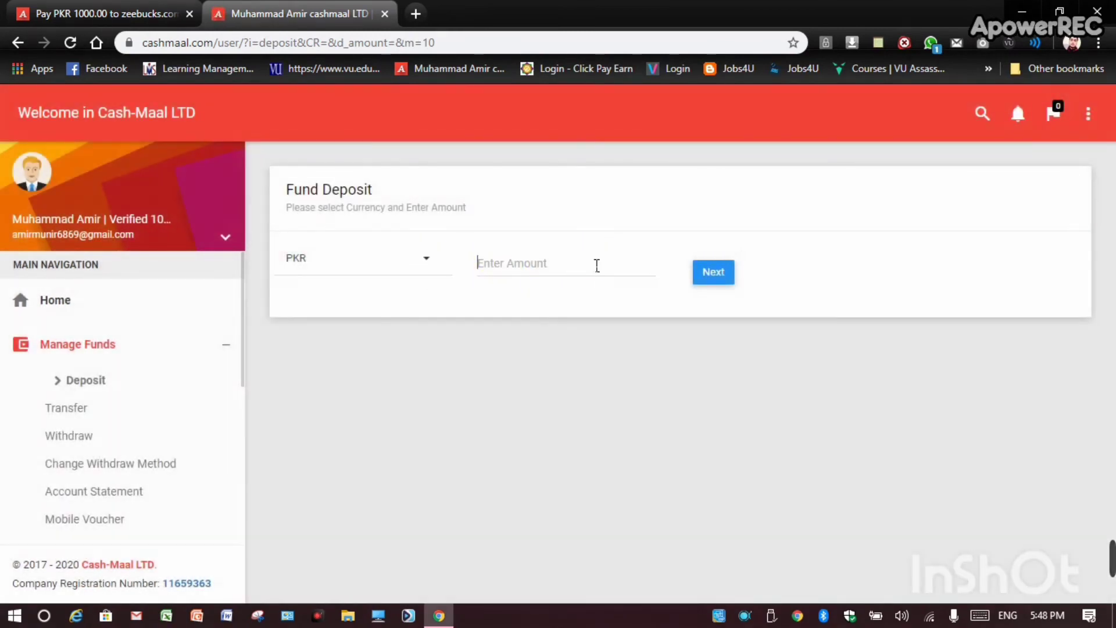
left_click(596, 265)
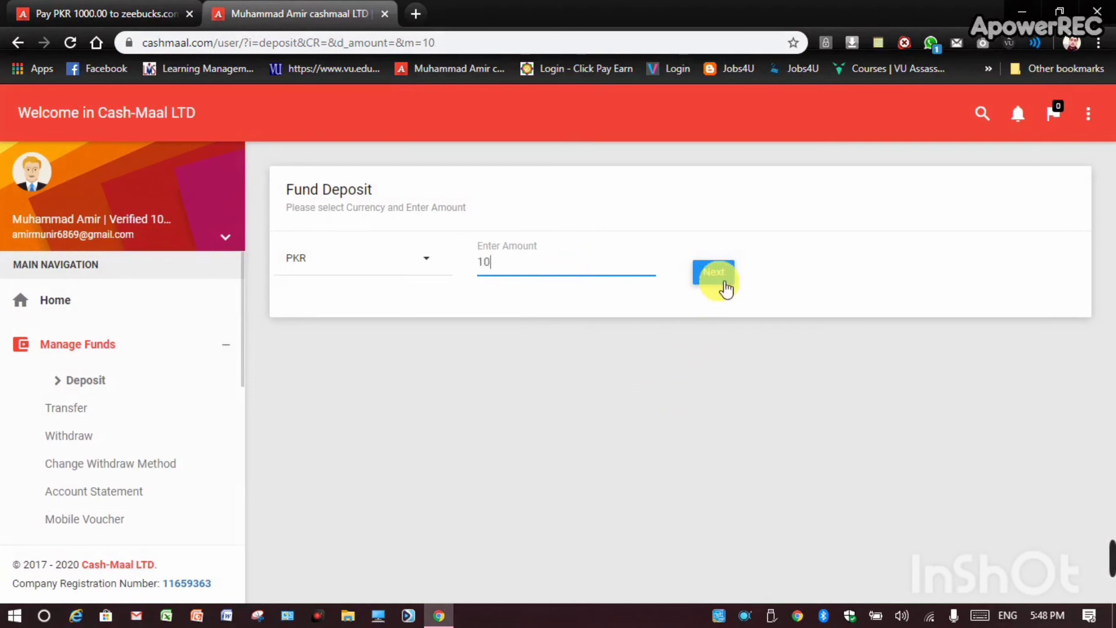
left_click(720, 274)
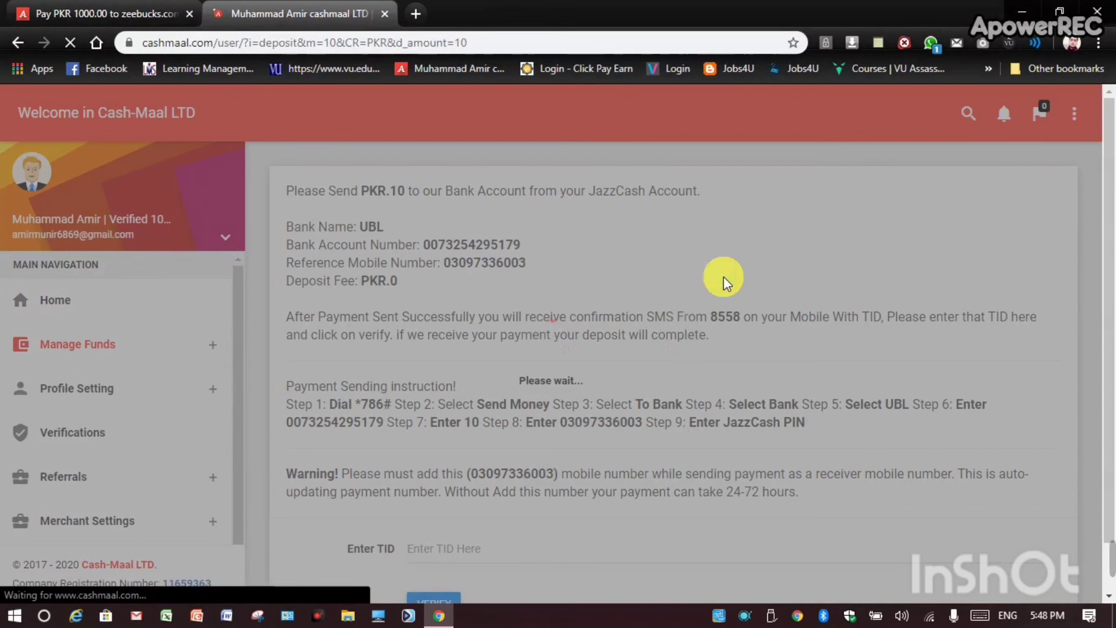
- Examine the JazzCash deposit instructions, including the bank name, account number, reference mobile number and the amount in Step 7
scroll(608, 406, "down", 2)
scroll(553, 434, "up", 1)
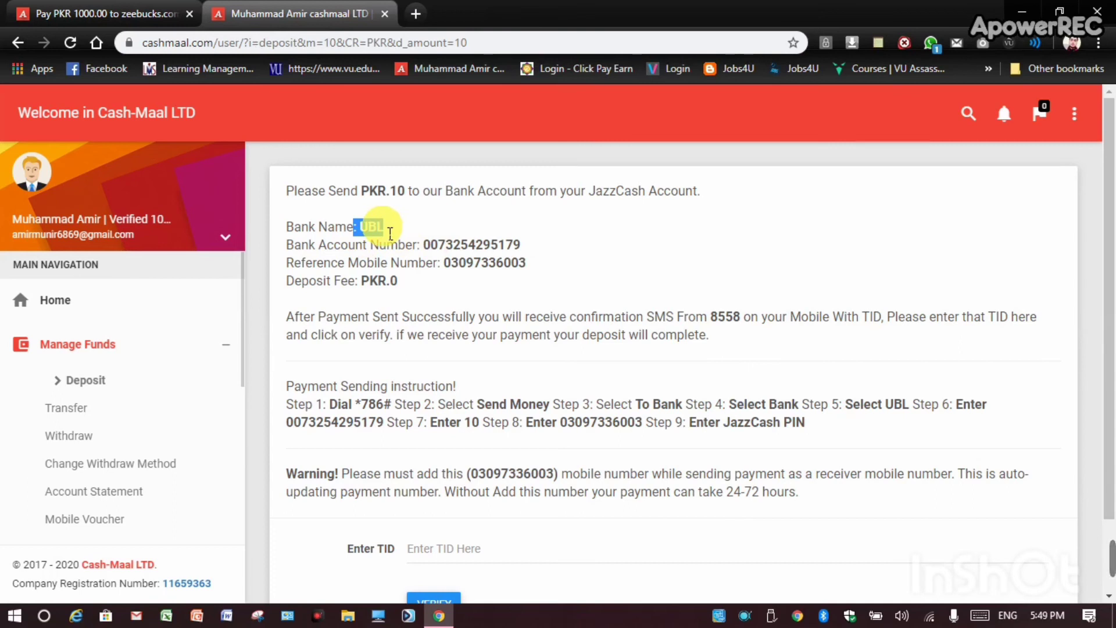
left_click_drag(423, 245, 474, 264)
left_click(506, 272)
left_click(448, 264)
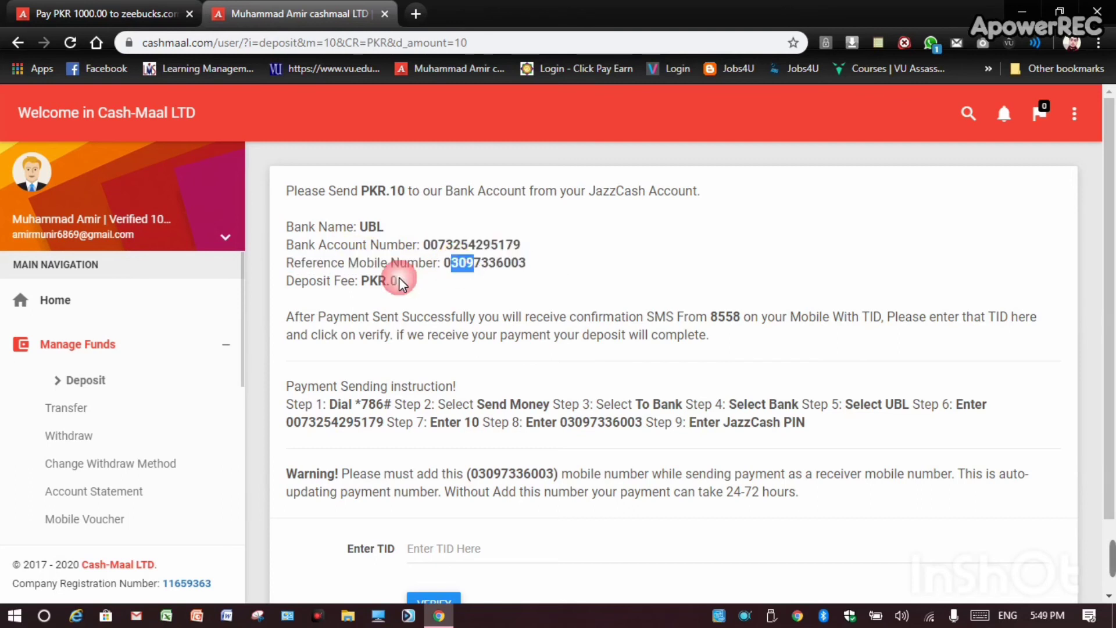
left_click_drag(462, 423, 490, 422)
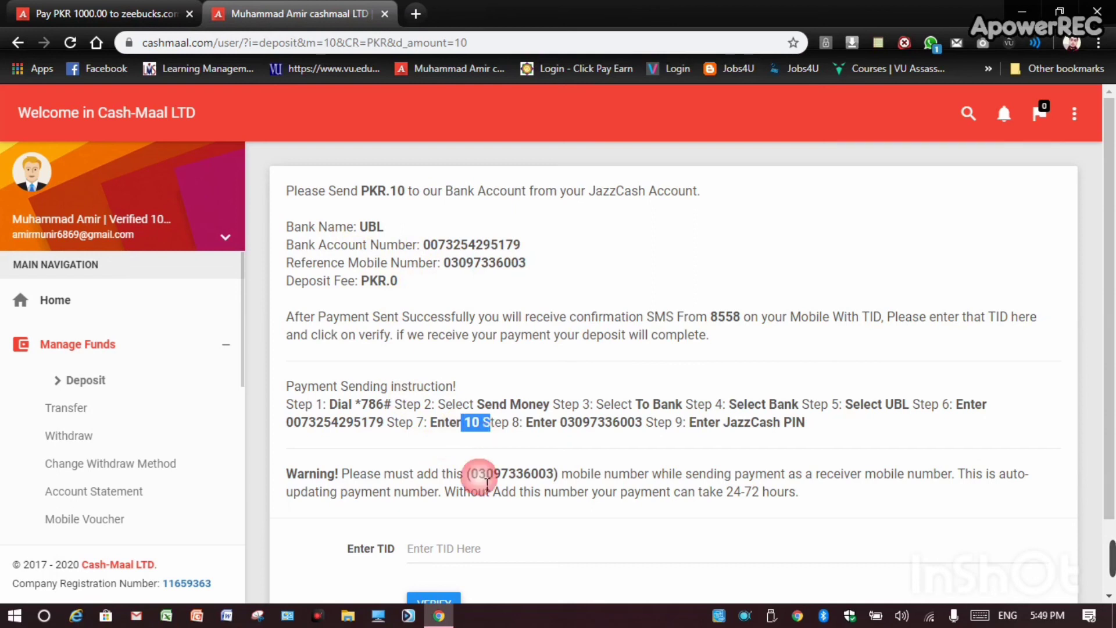
left_click(501, 335)
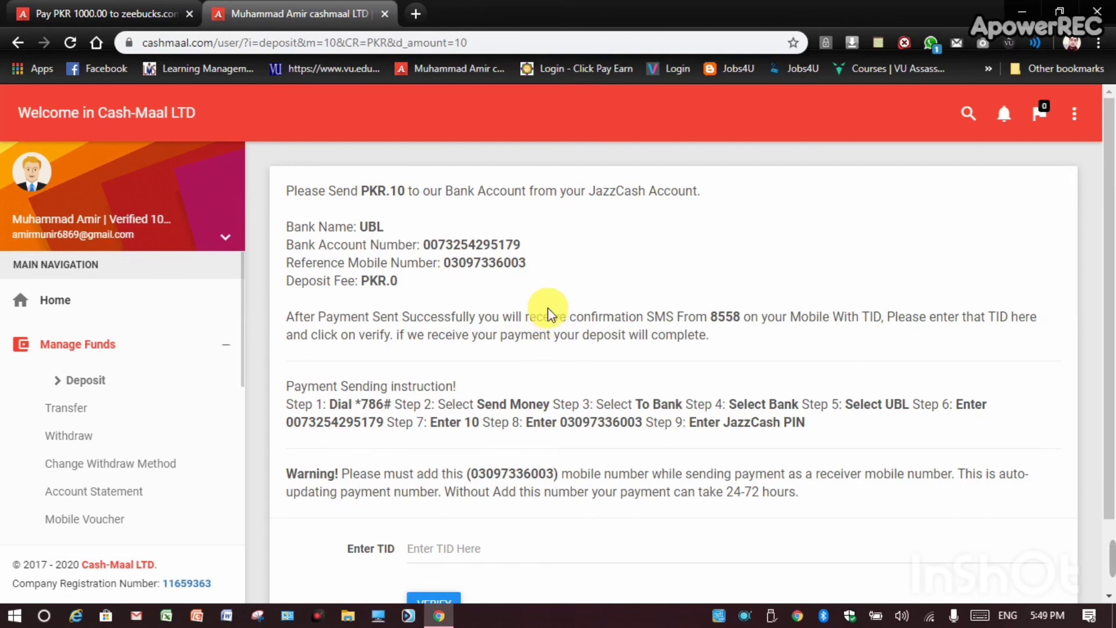
- Check the TID entry and verification area below the deposit instructions, and return to the Cash-Maal account's Home page
left_click(514, 546)
scroll(494, 561, "down", 2)
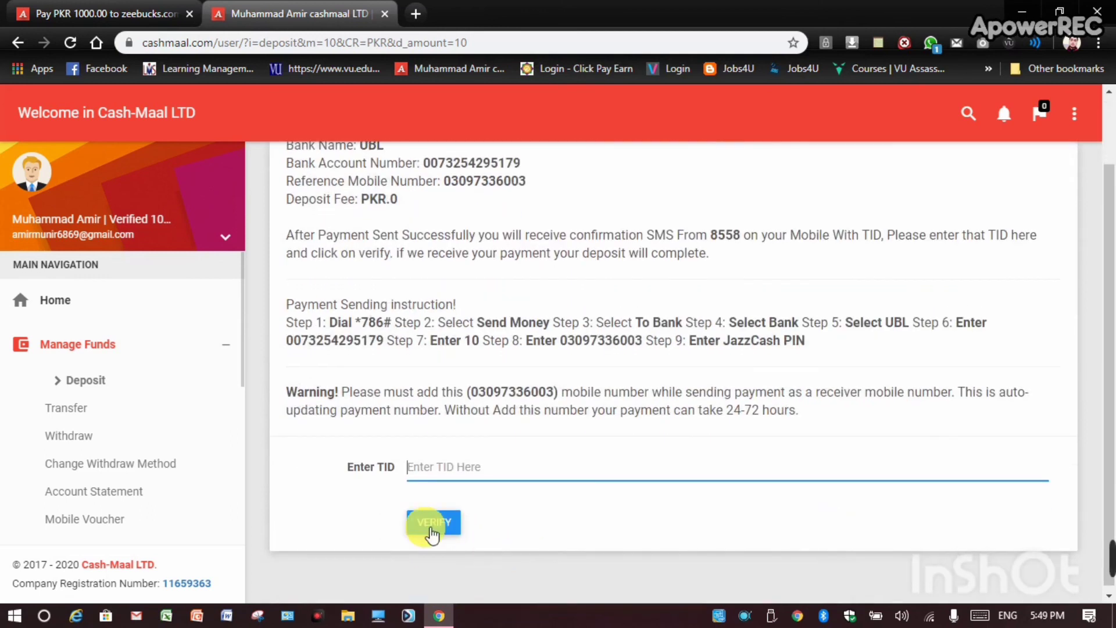
left_click(433, 522)
scroll(349, 465, "up", 2)
left_click(92, 302)
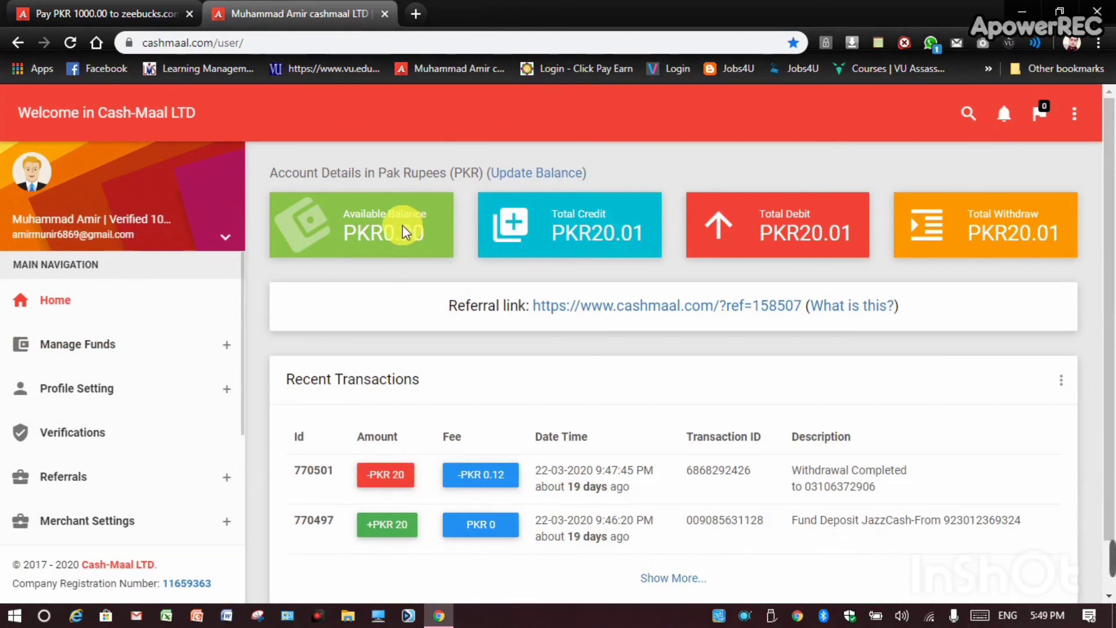
- Review the TRX ID entry and EasyPaisa instructions on the zeebucks.com payment page, and minimize the browser to the desktop
key("ctrl+shift+Tab")
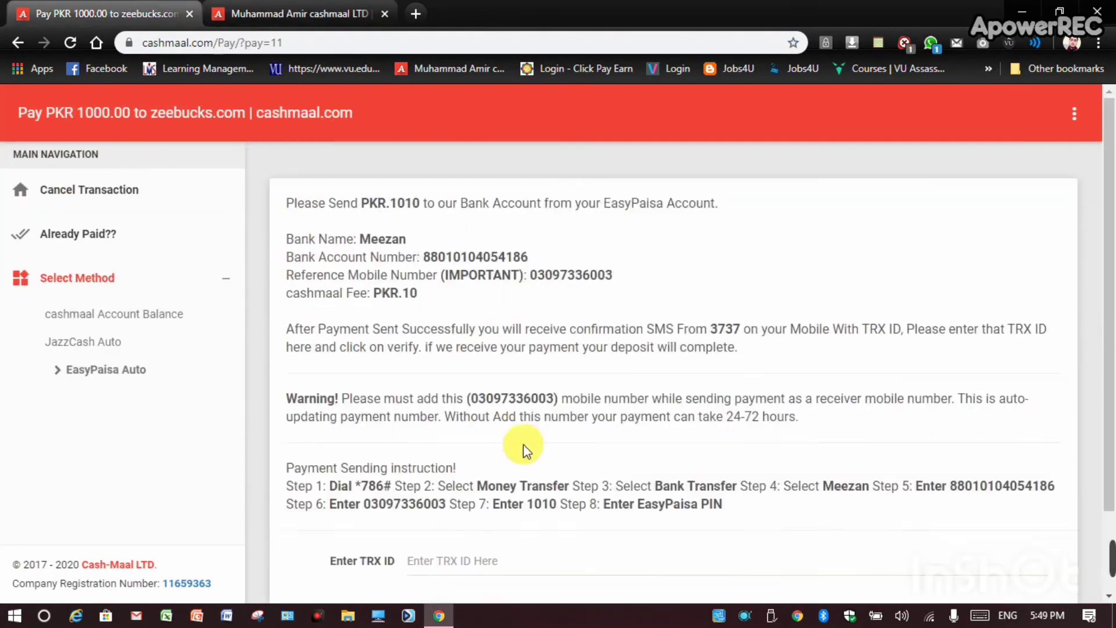
scroll(610, 476, "down", 2)
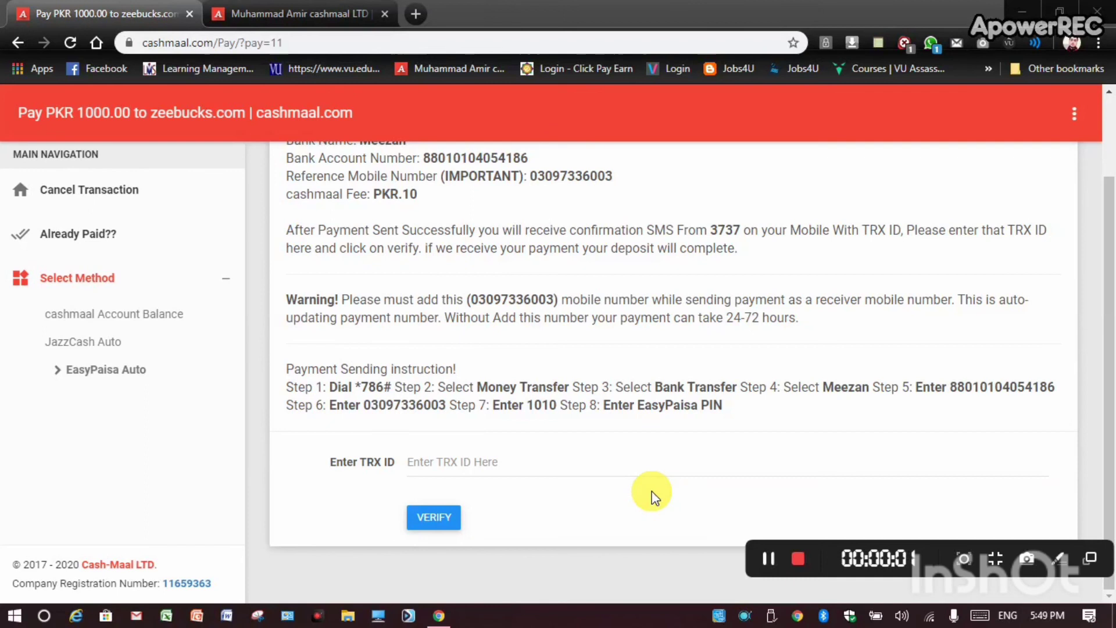
left_click(524, 465)
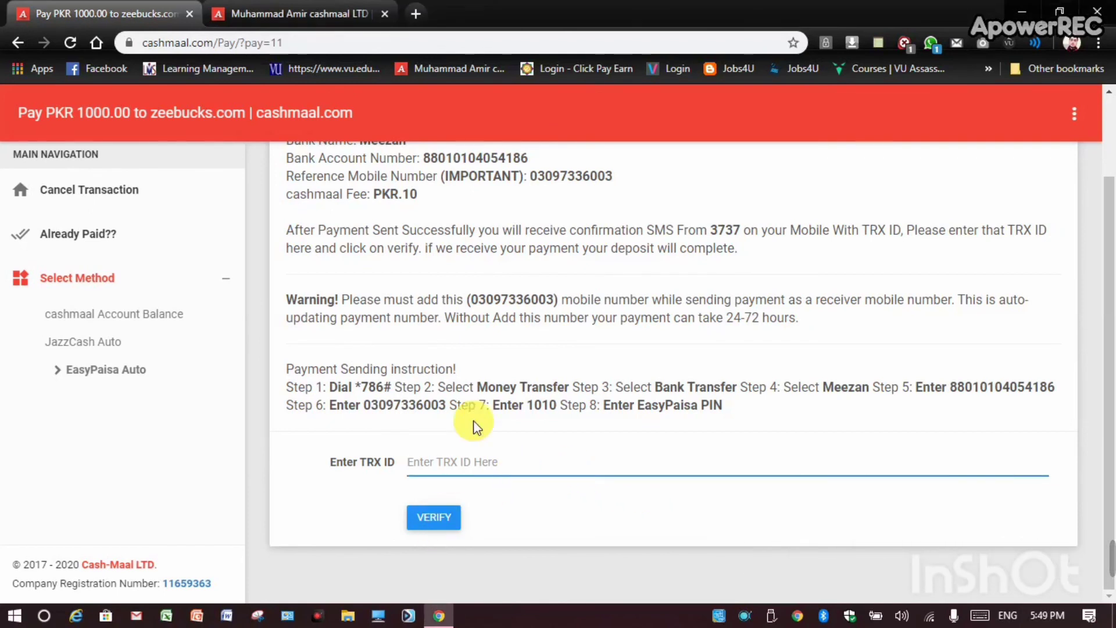
scroll(473, 420, "up", 2)
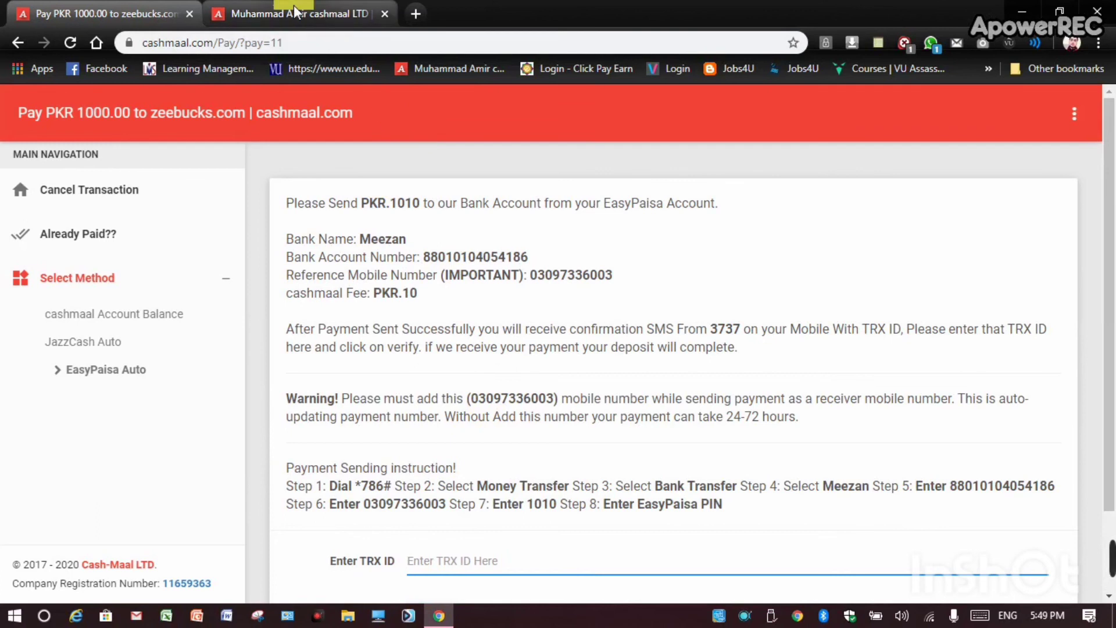
left_click(1032, 16)
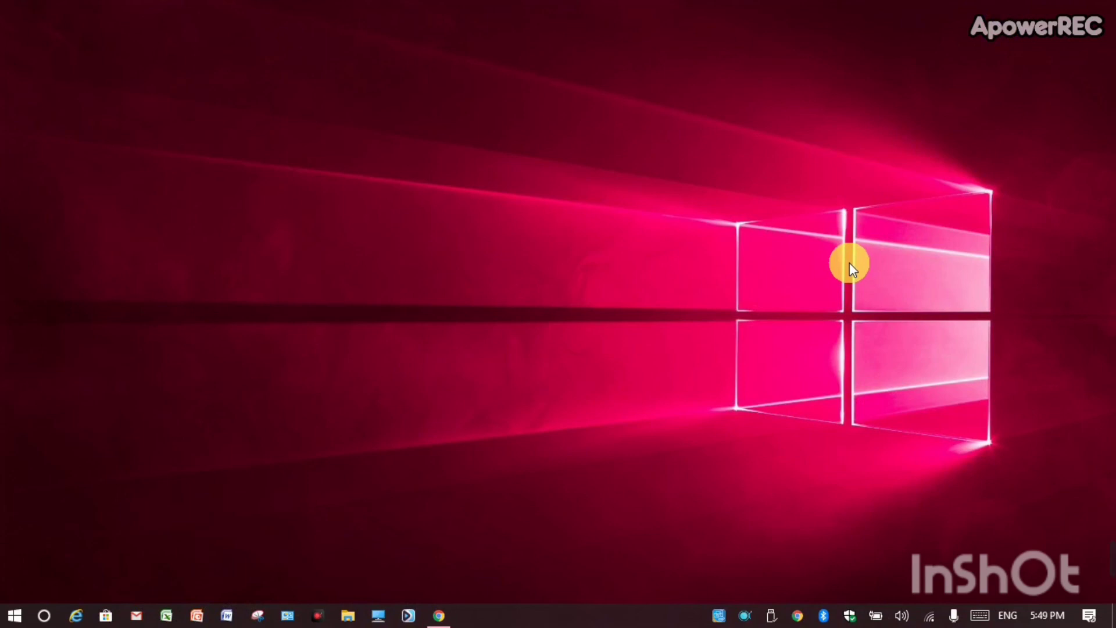
mouse_move(1096, 560)
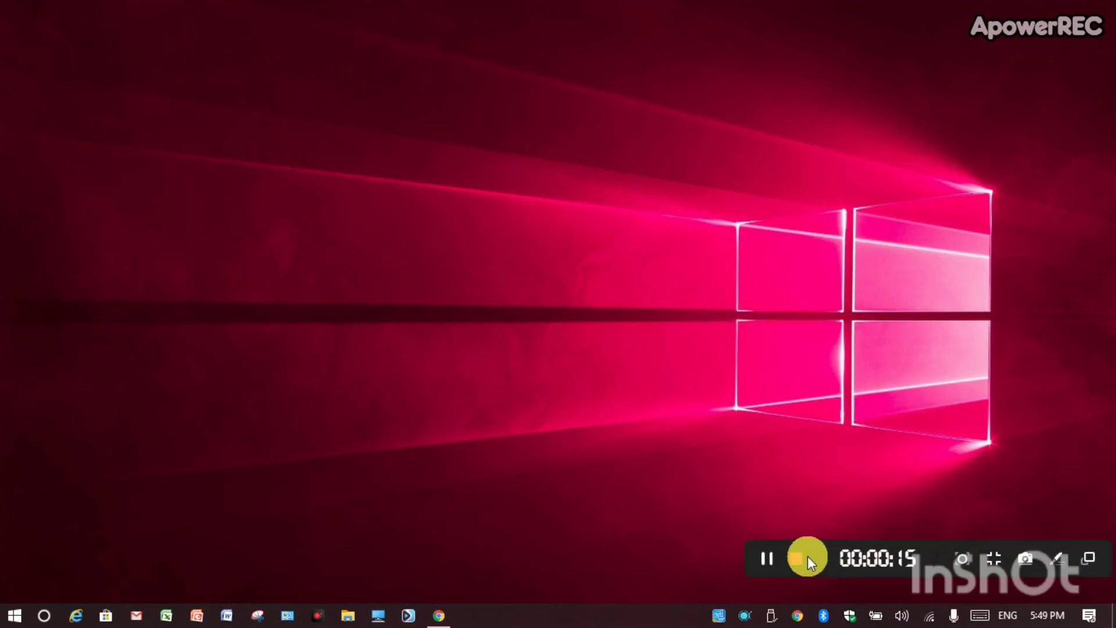